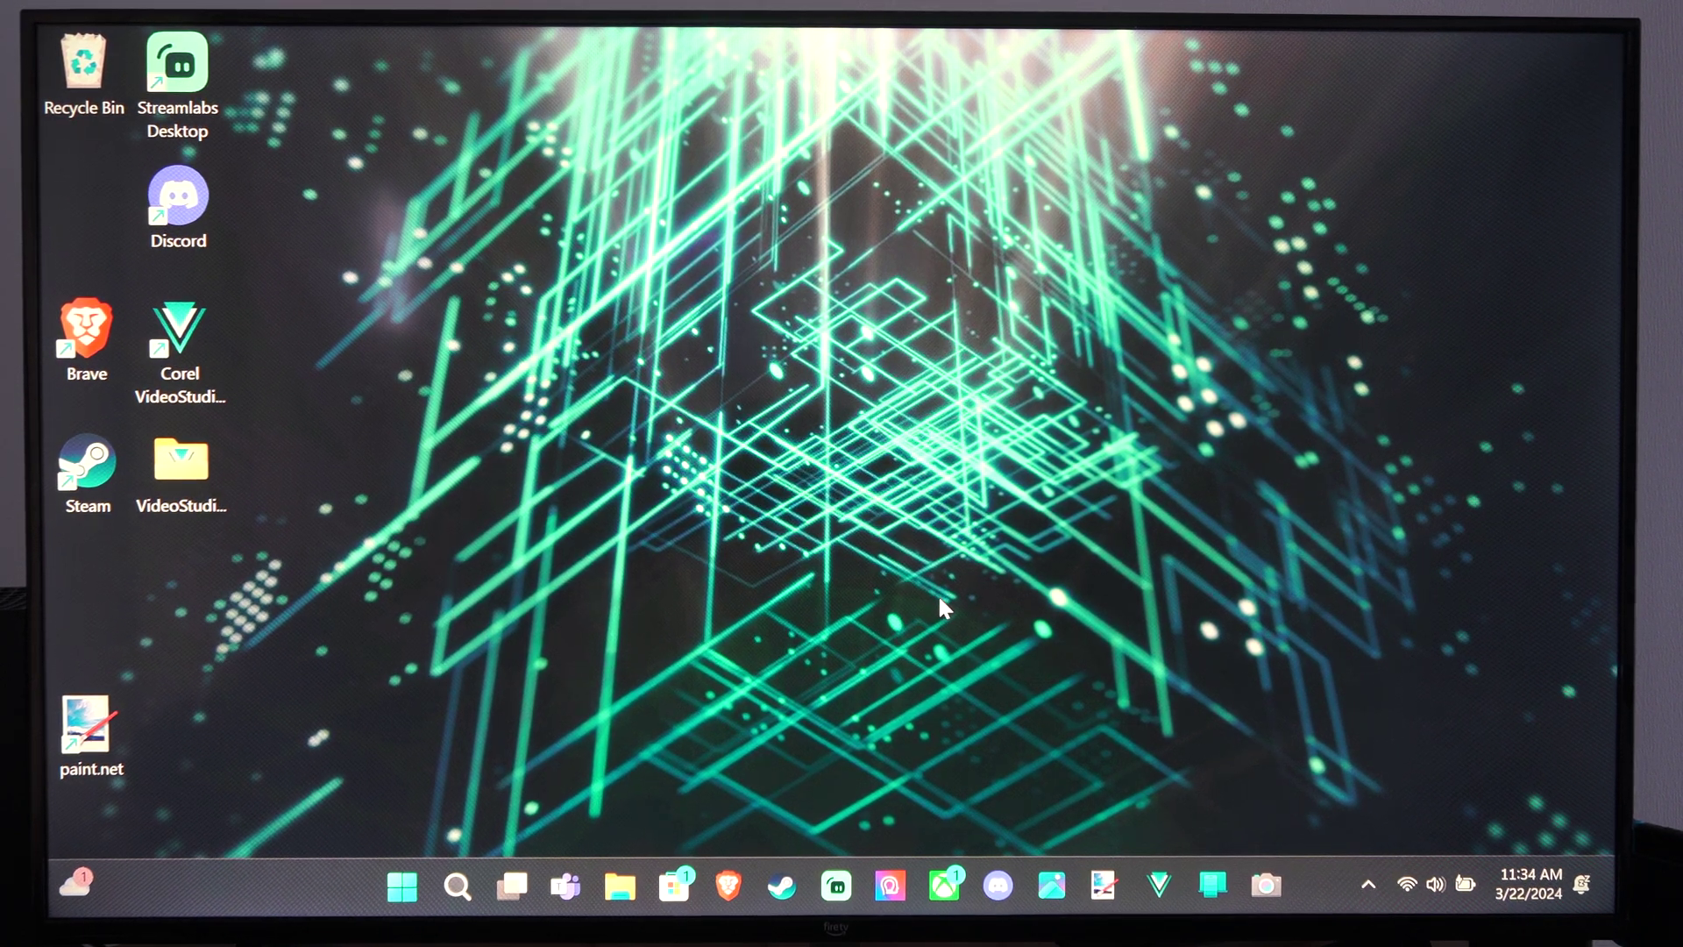
# Drag across the Windows desktop; nothing opens yet.
pyautogui.moveTo(932, 613); pyautogui.dragTo(814, 504)
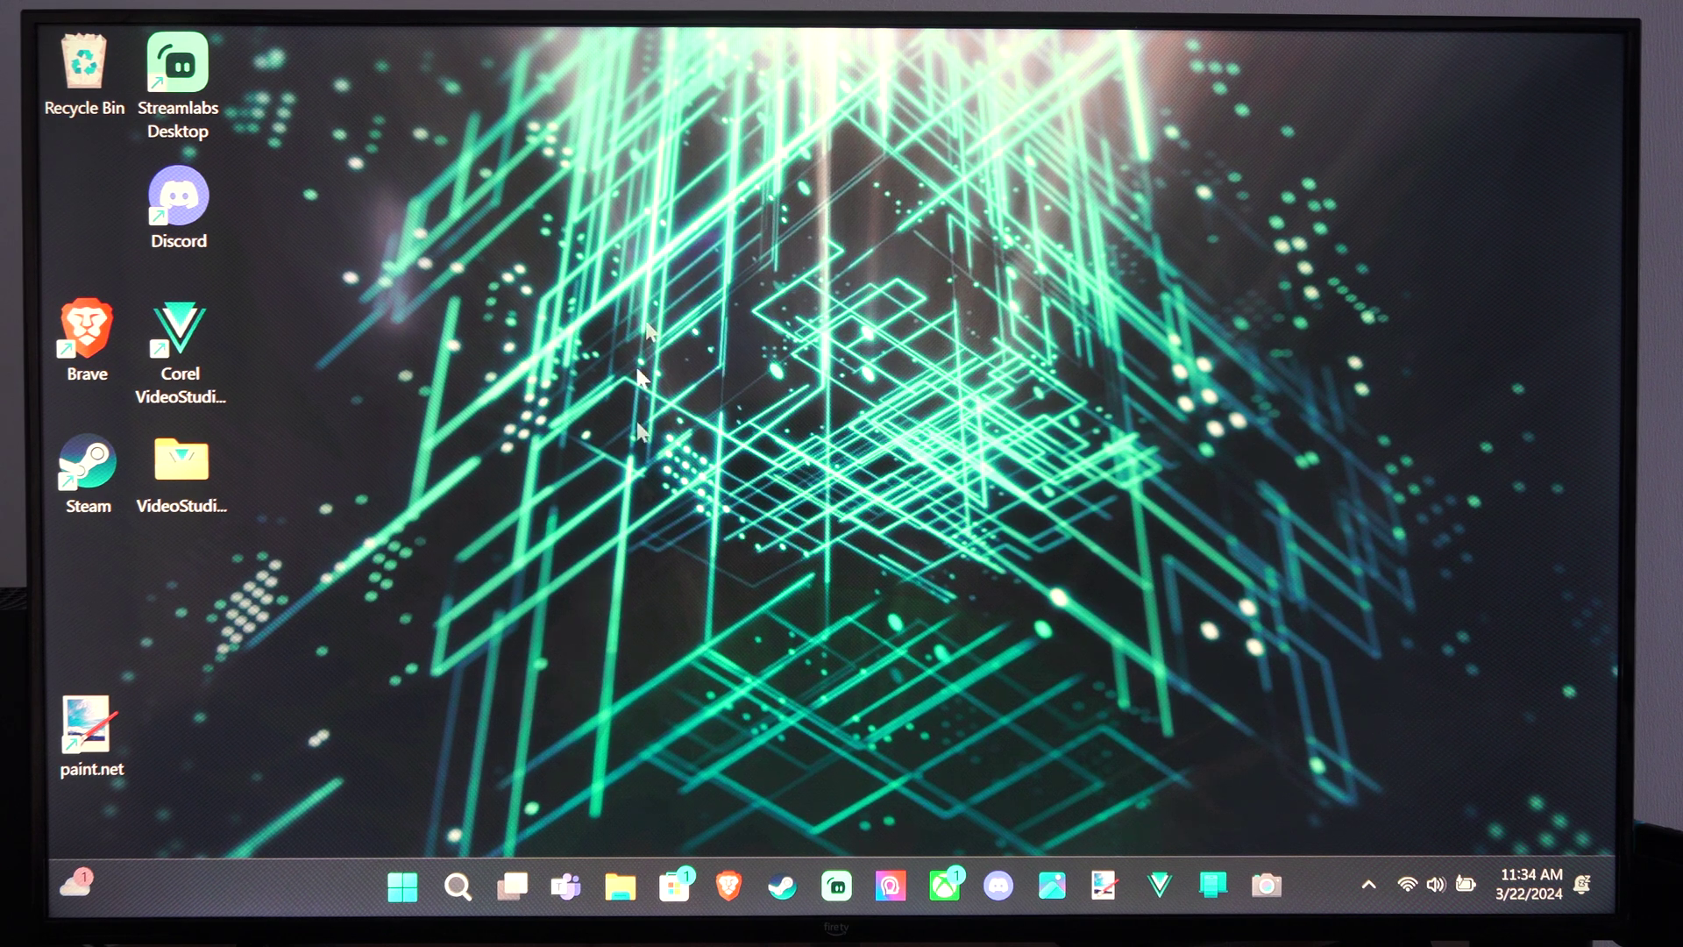
# Launch Settings from the Start menu and go to the Bluetooth & devices page.
pyautogui.click(404, 886)
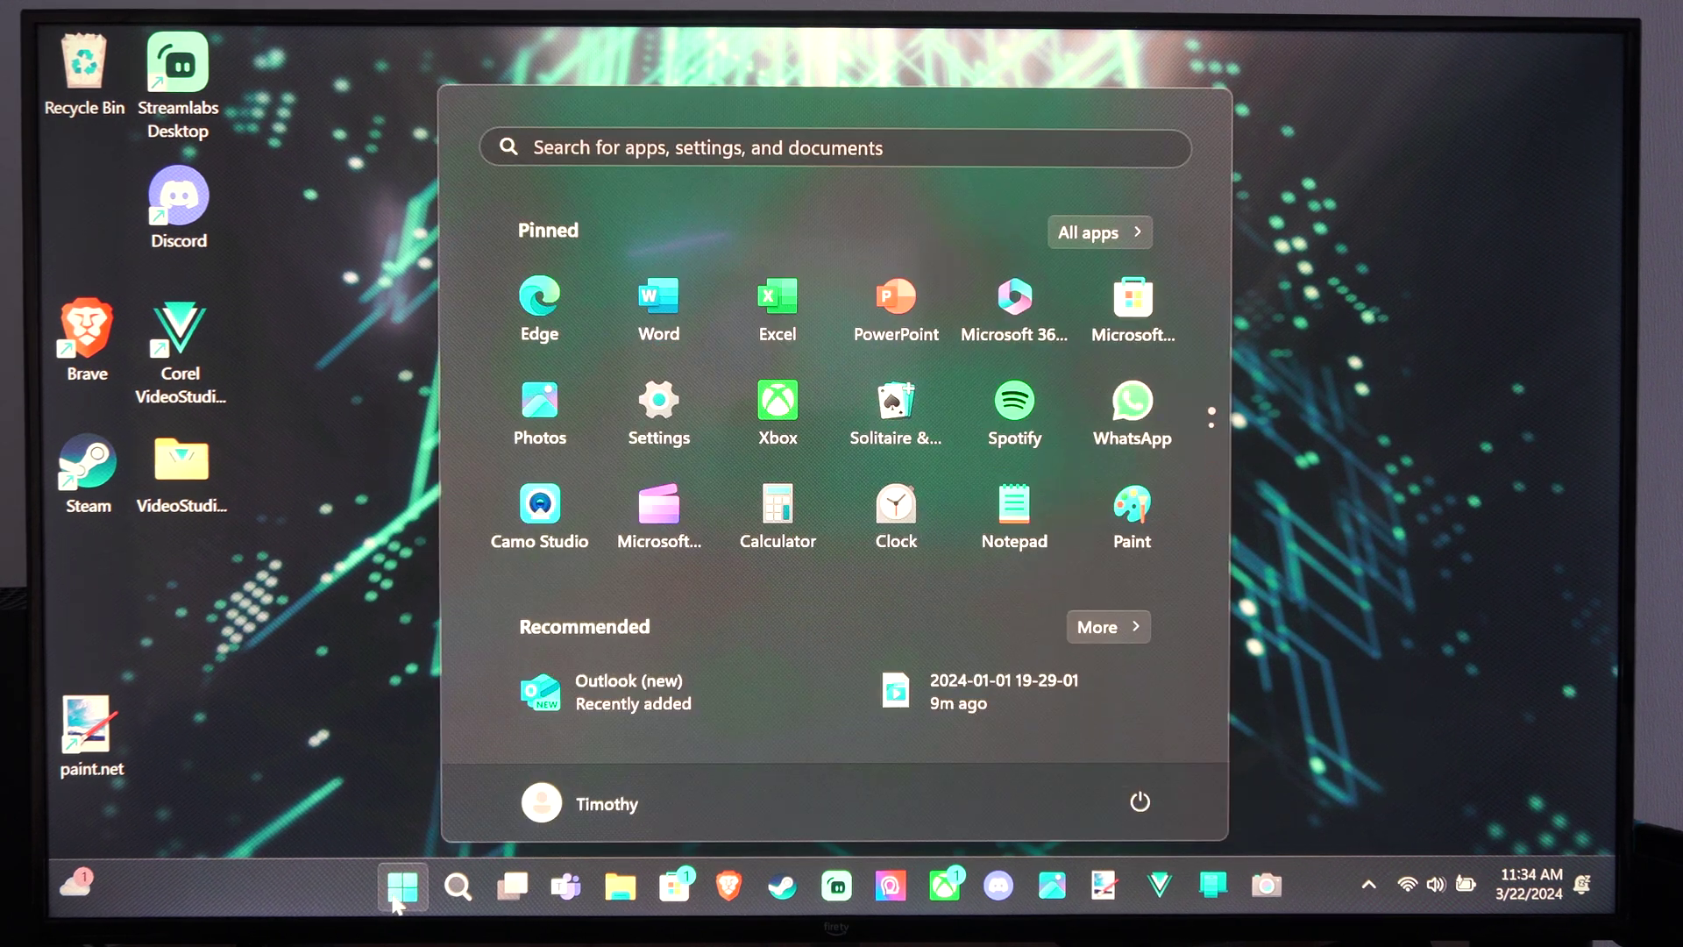
pyautogui.click(673, 423)
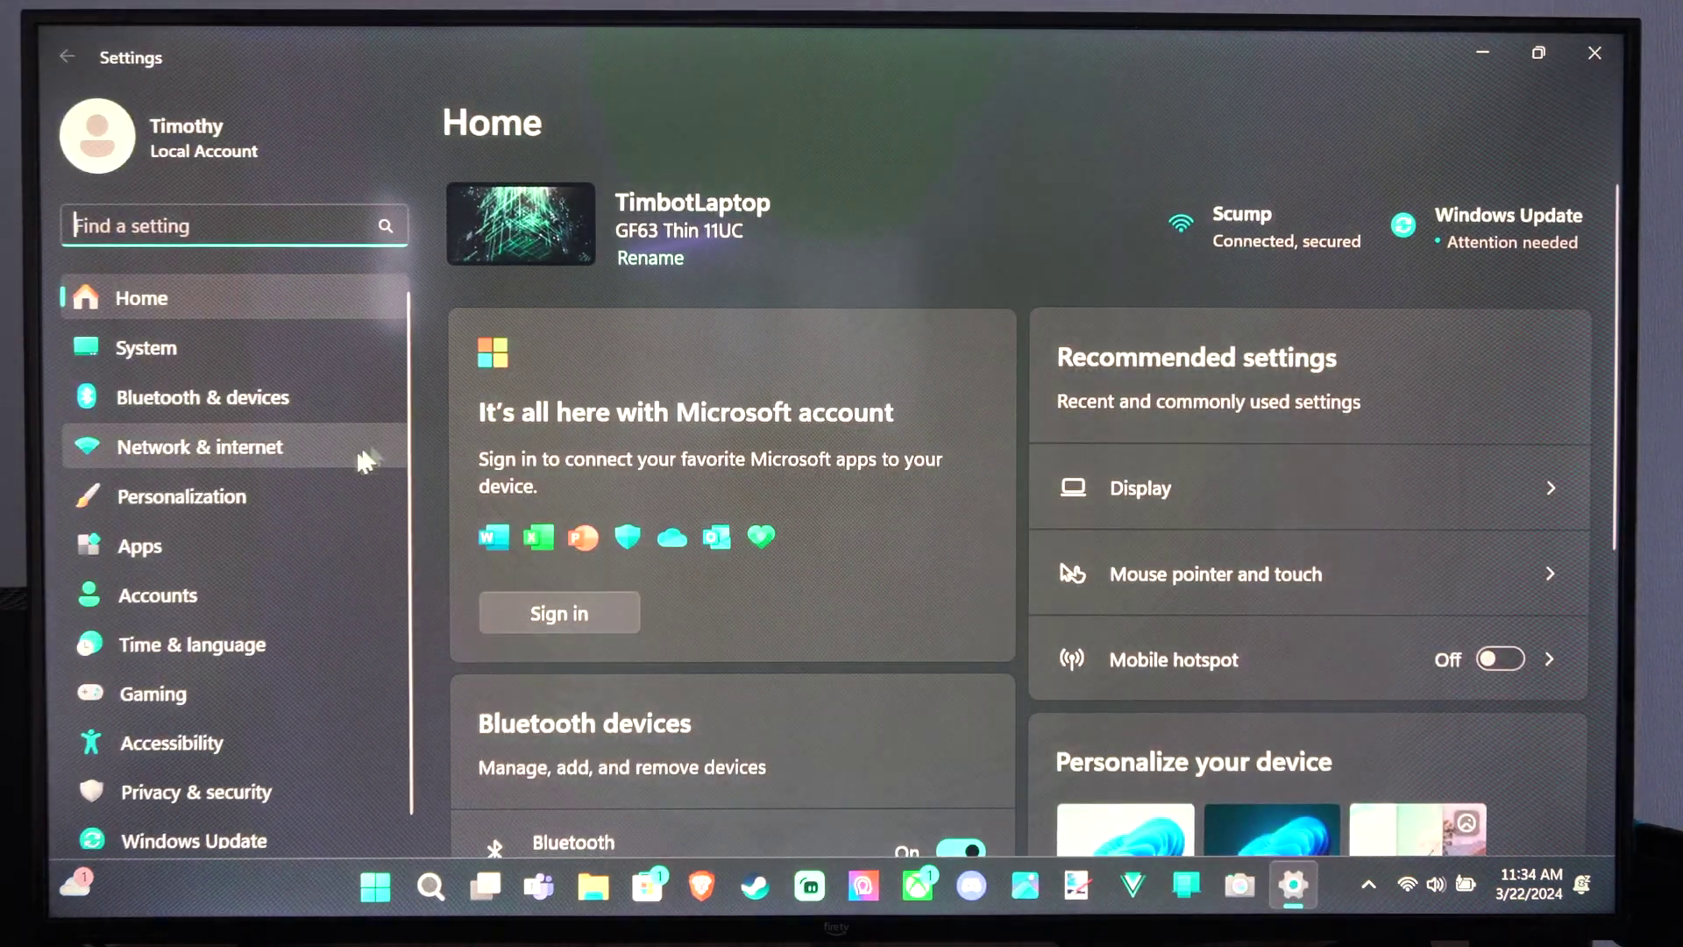
pyautogui.click(205, 397)
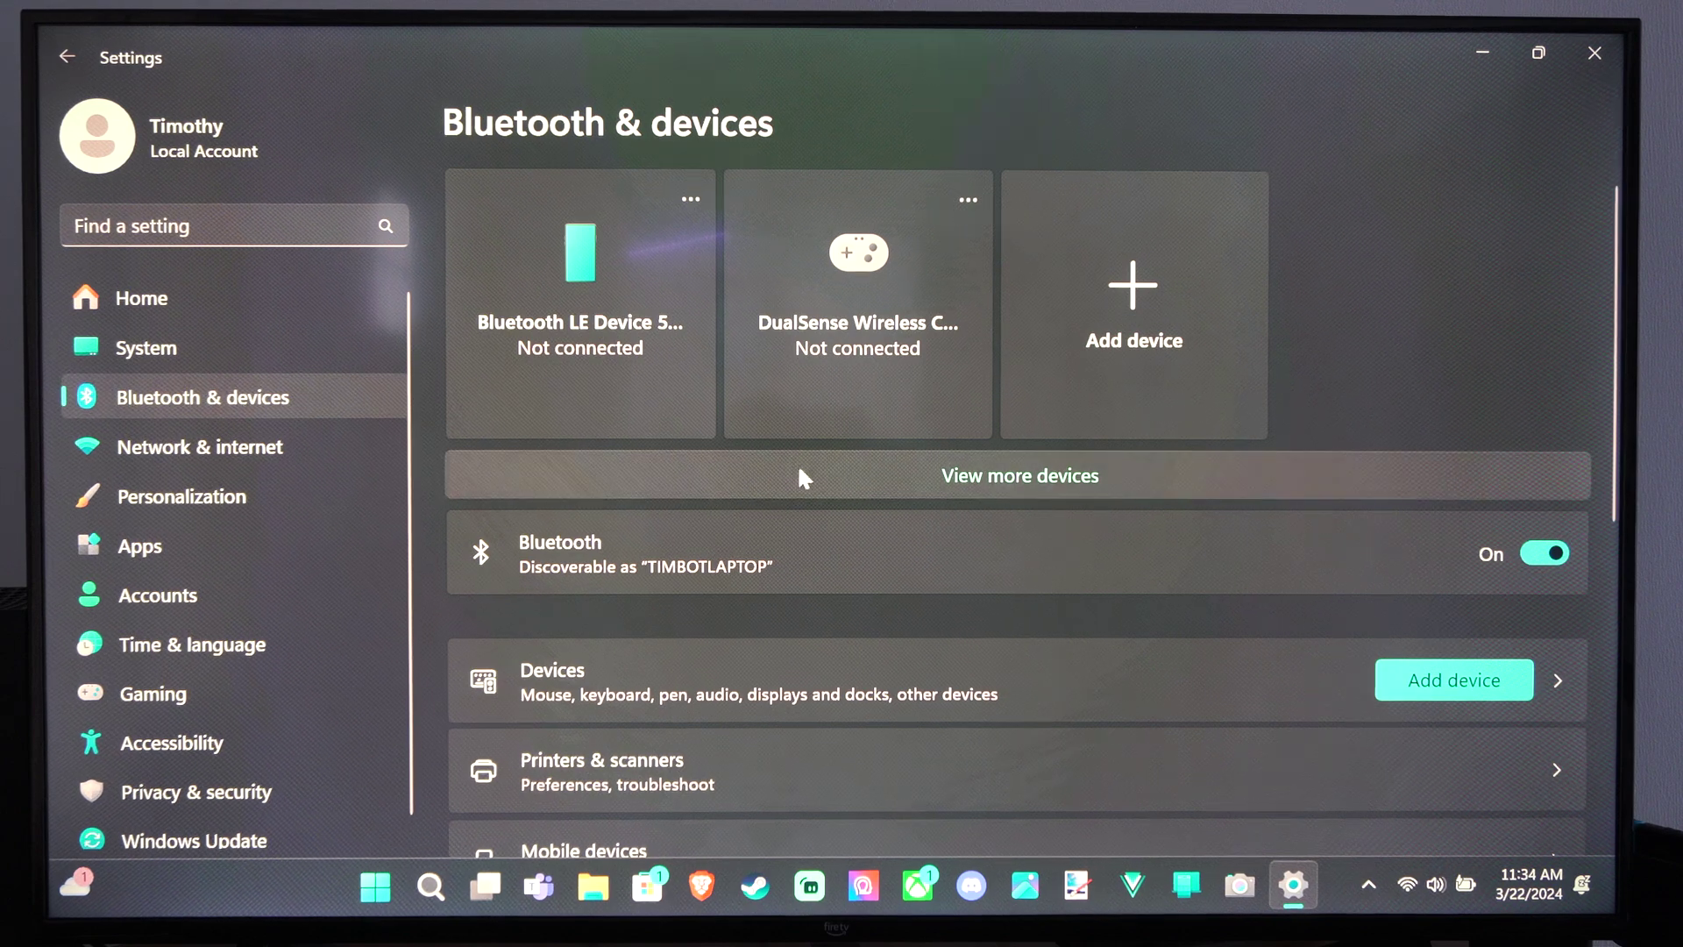
pyautogui.scroll(-1, 797, 463)
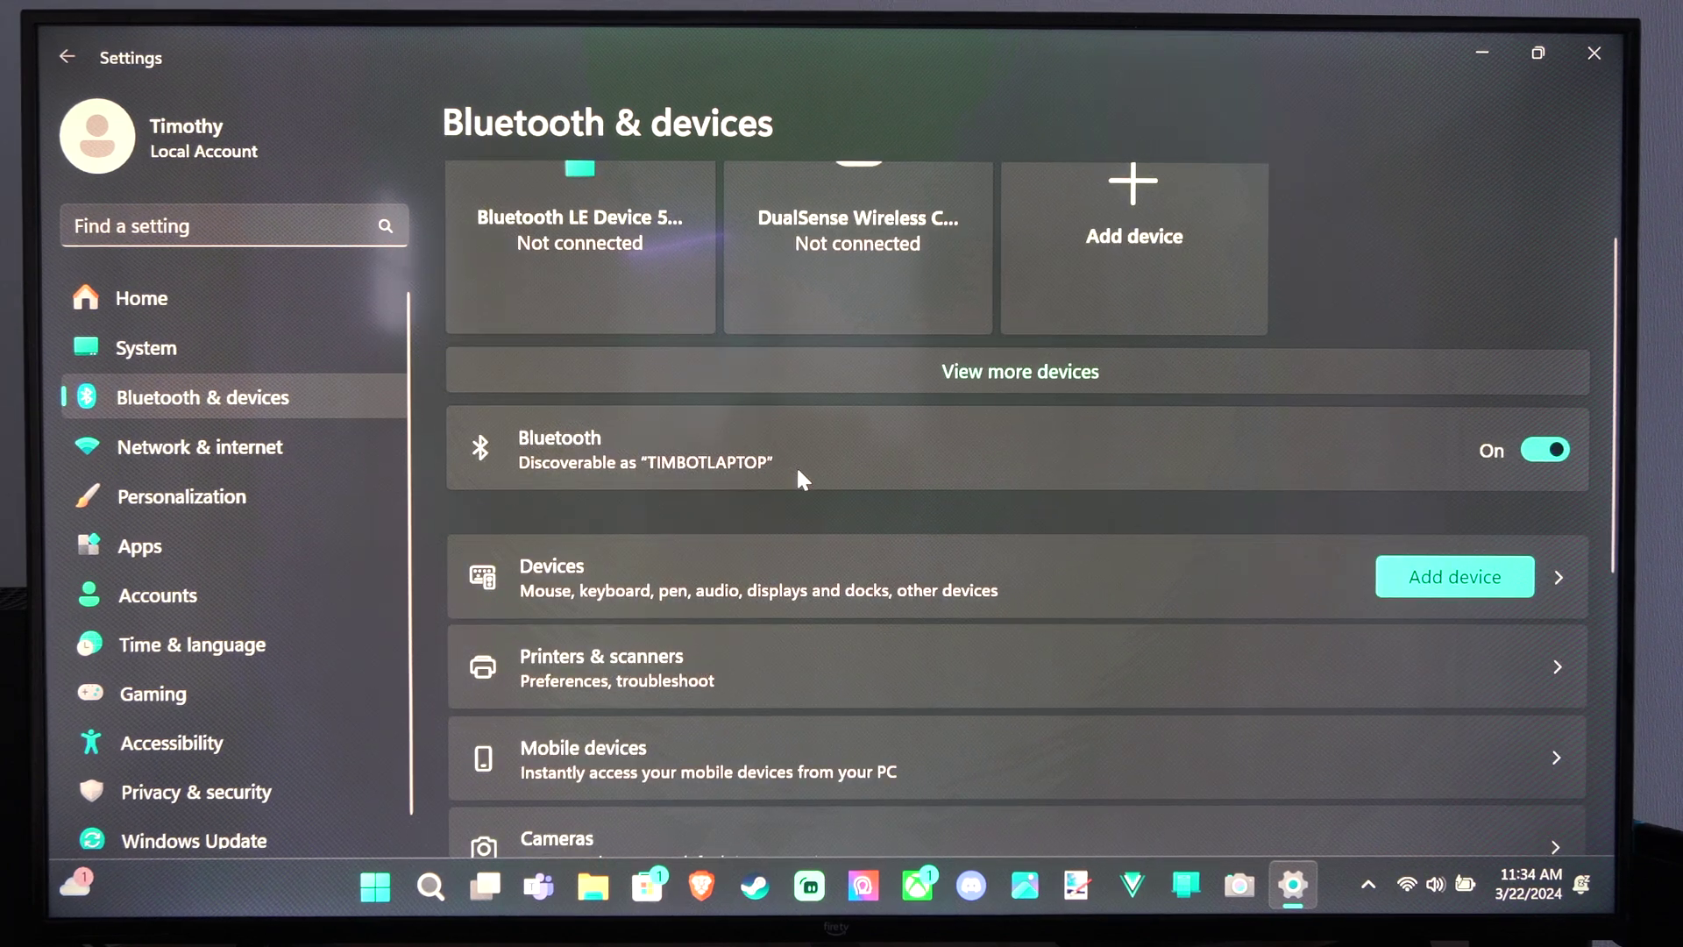
pyautogui.scroll(-1, 796, 464)
pyautogui.scroll(-1, 796, 465)
pyautogui.scroll(-1, 658, 592)
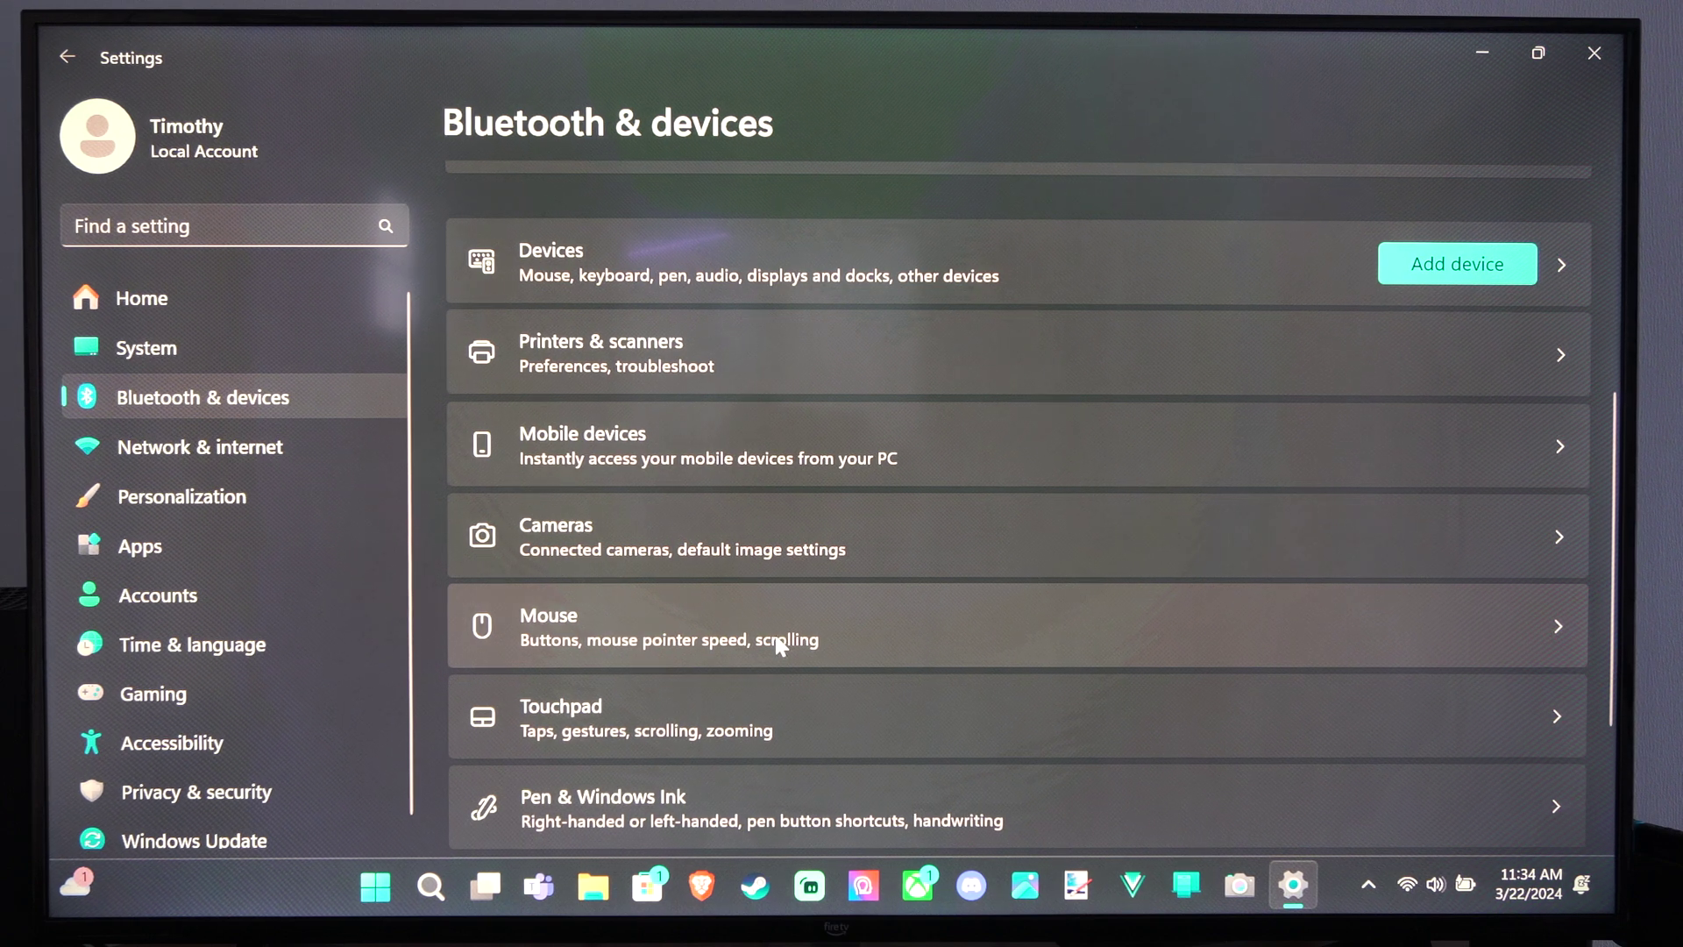
# On the Mouse page, keep Left as primary button and multiple-lines scrolling, and check the lines value.
pyautogui.click(773, 646)
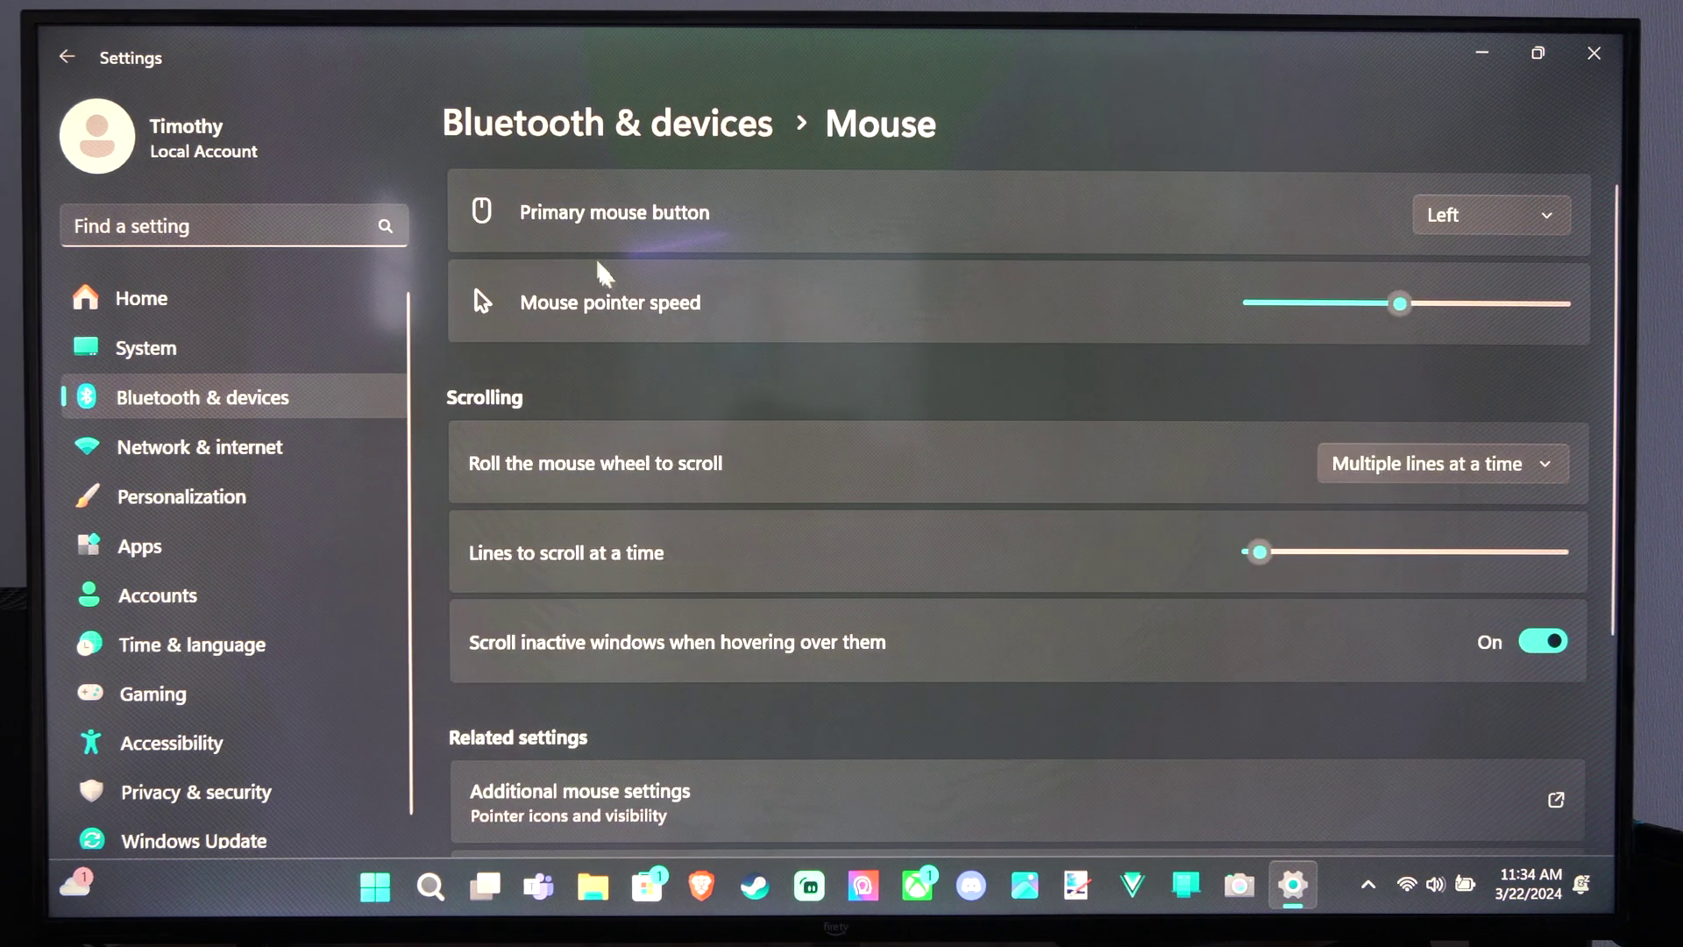
pyautogui.click(1488, 215)
pyautogui.click(1491, 220)
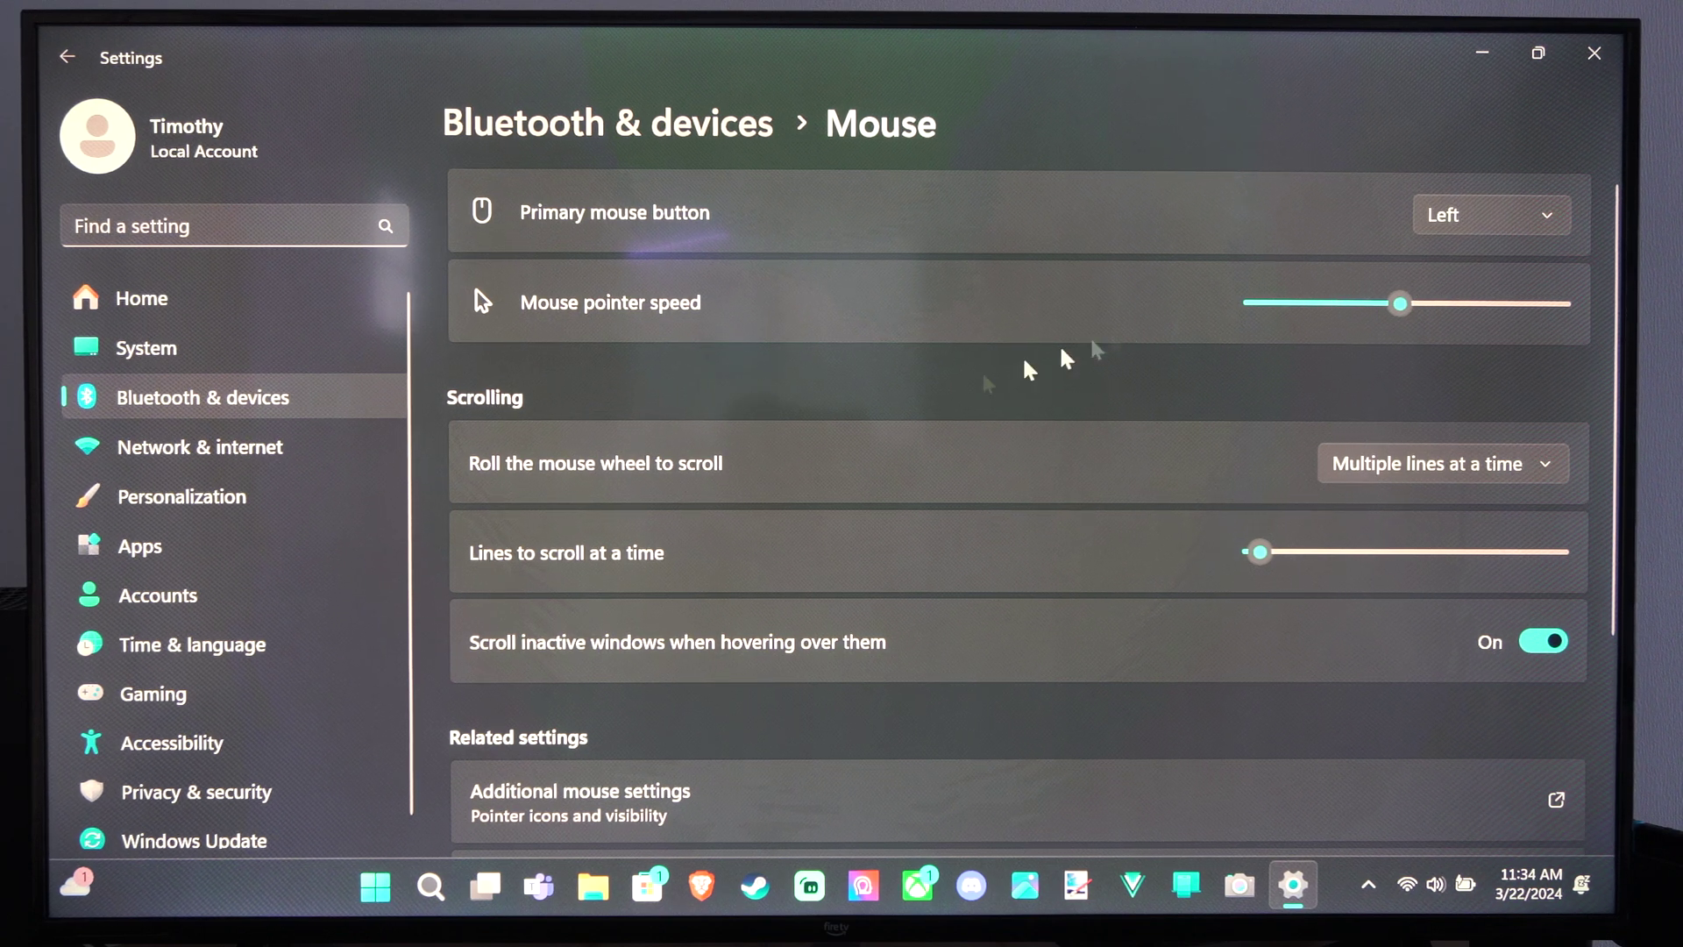
pyautogui.scroll(-1, 764, 453)
pyautogui.scroll(-1, 764, 452)
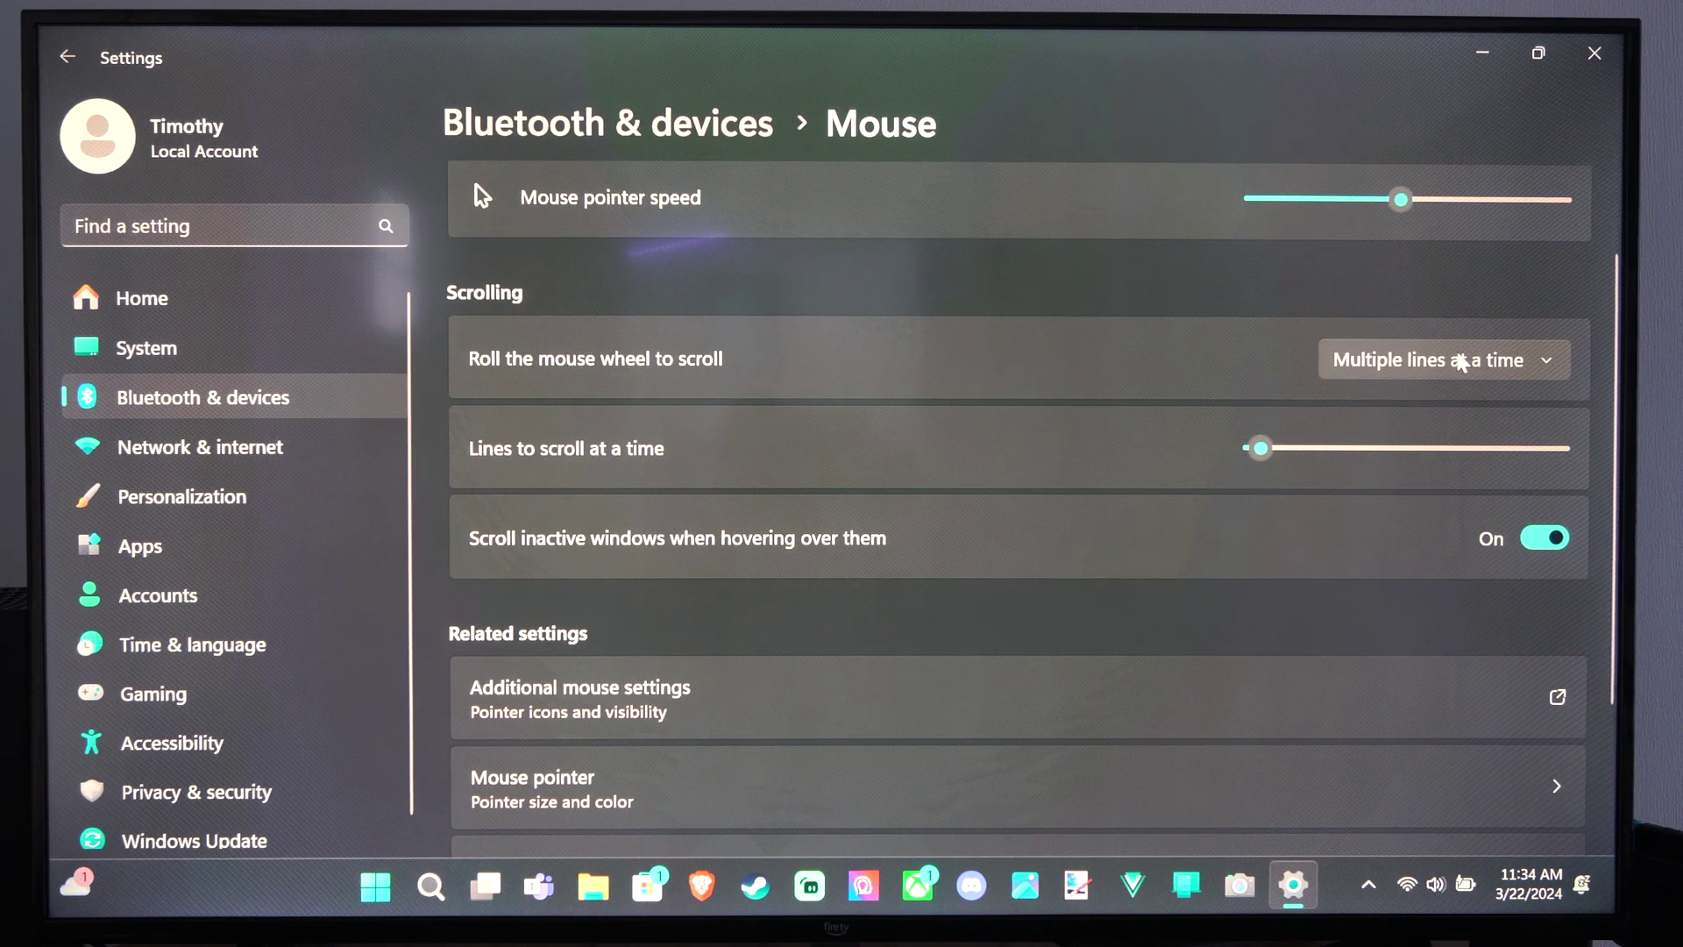
pyautogui.click(1445, 360)
pyautogui.click(1462, 361)
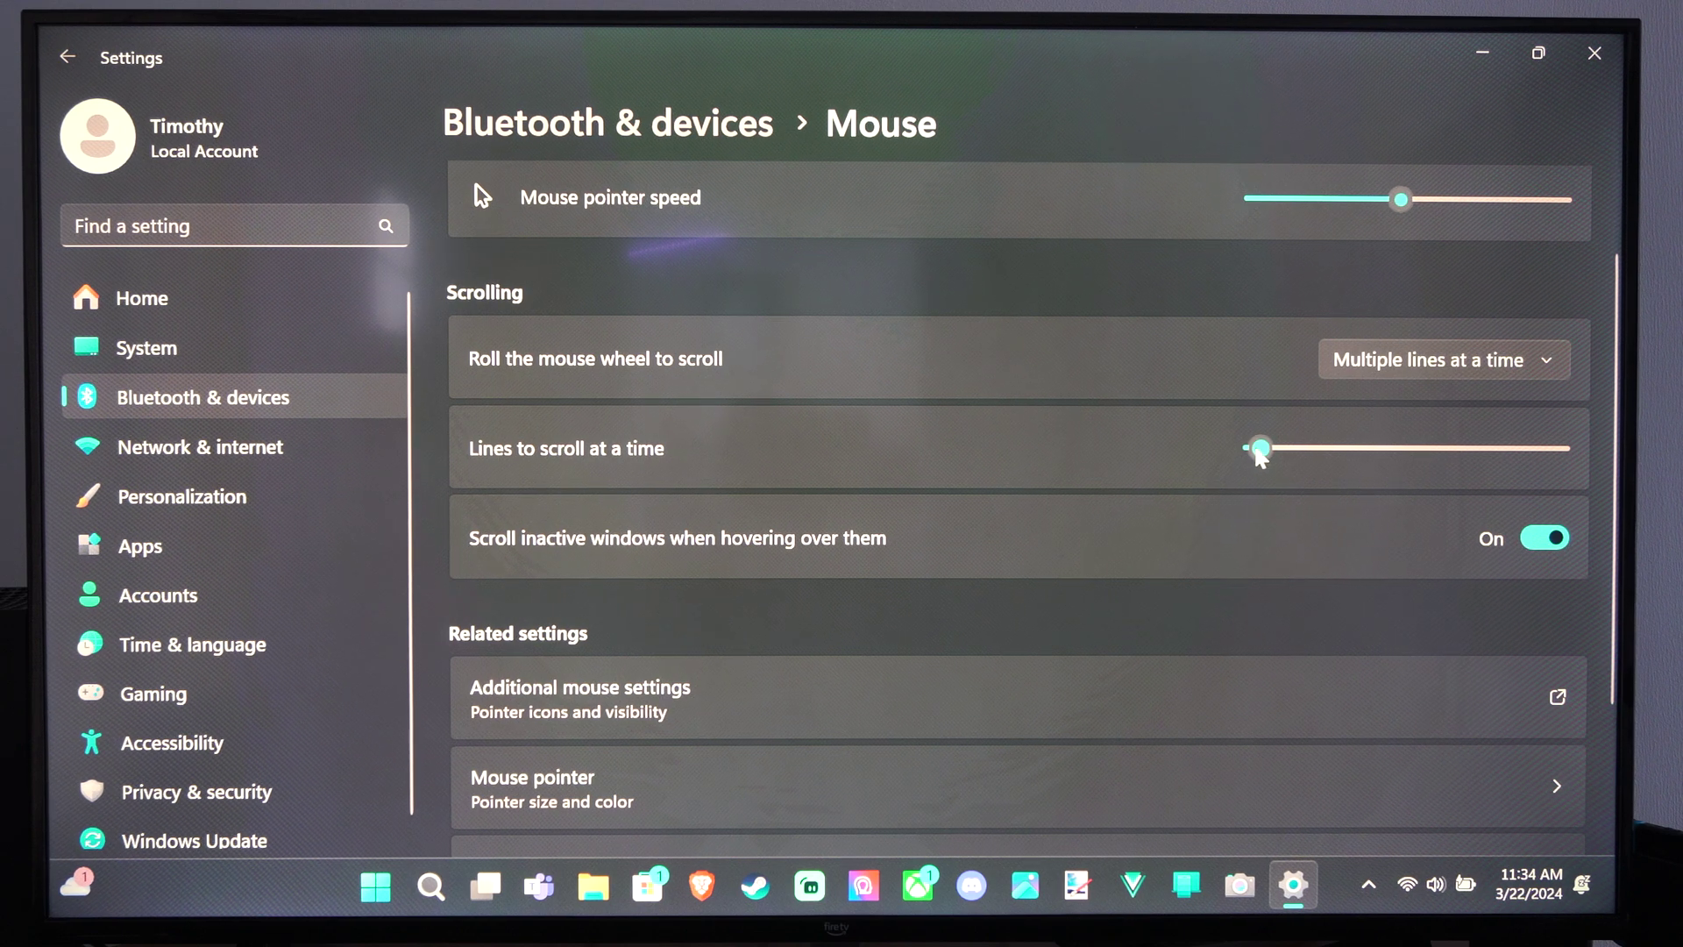
pyautogui.click(1259, 451)
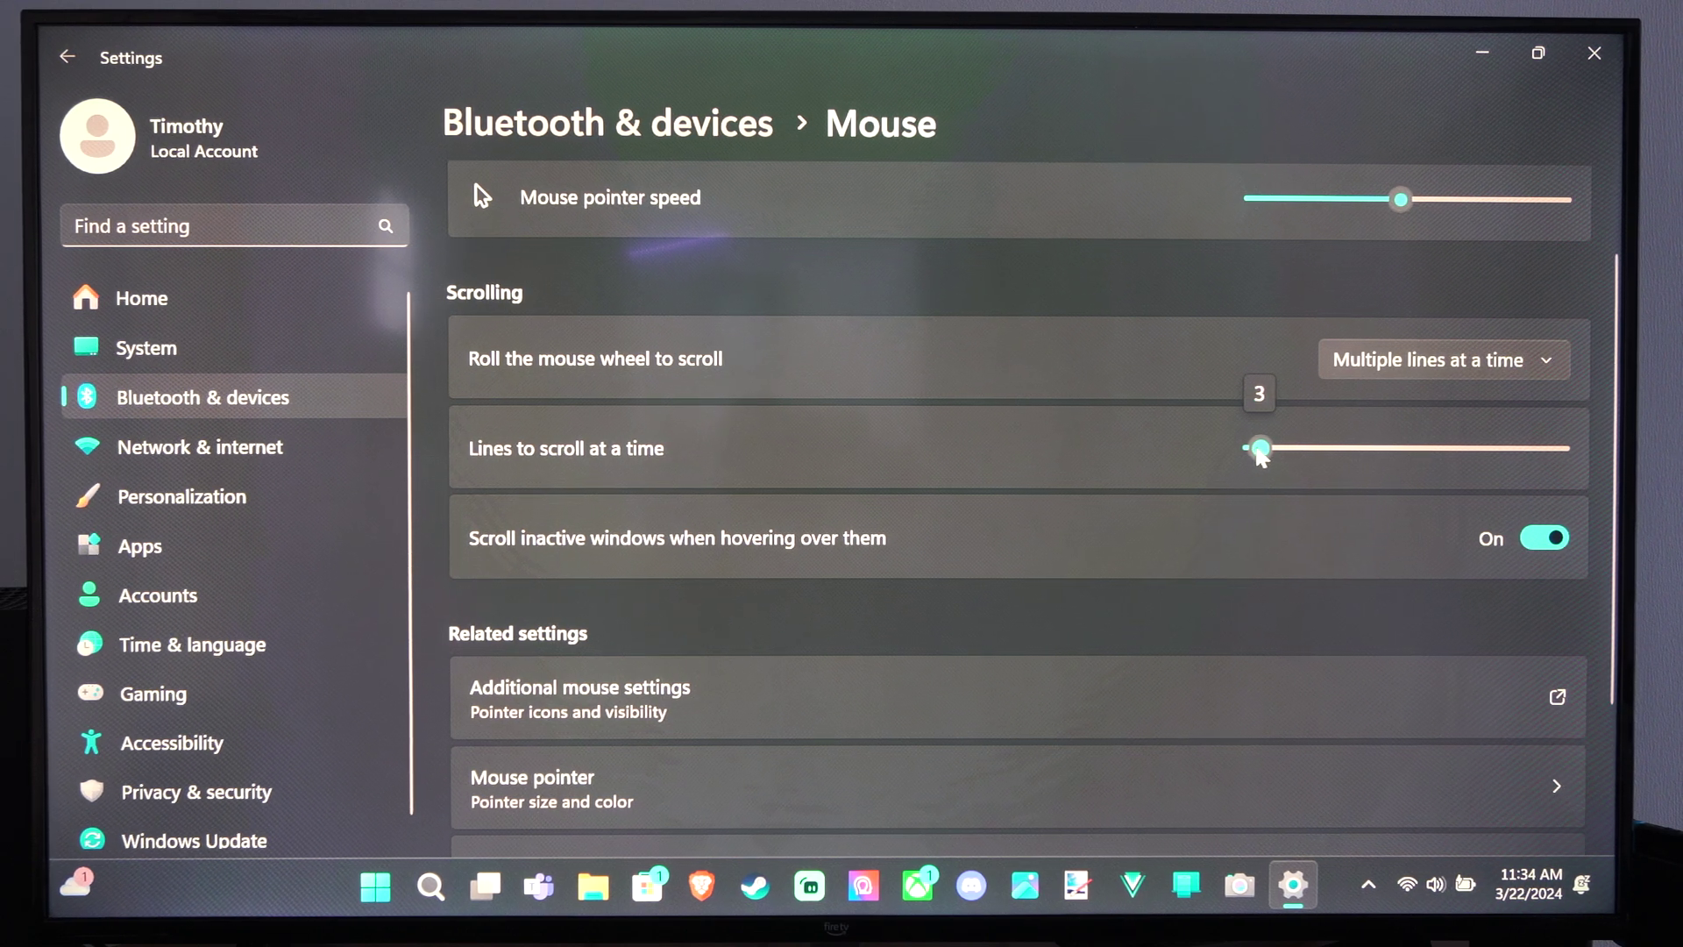
pyautogui.scroll(-3, 966, 428)
pyautogui.scroll(3, 967, 428)
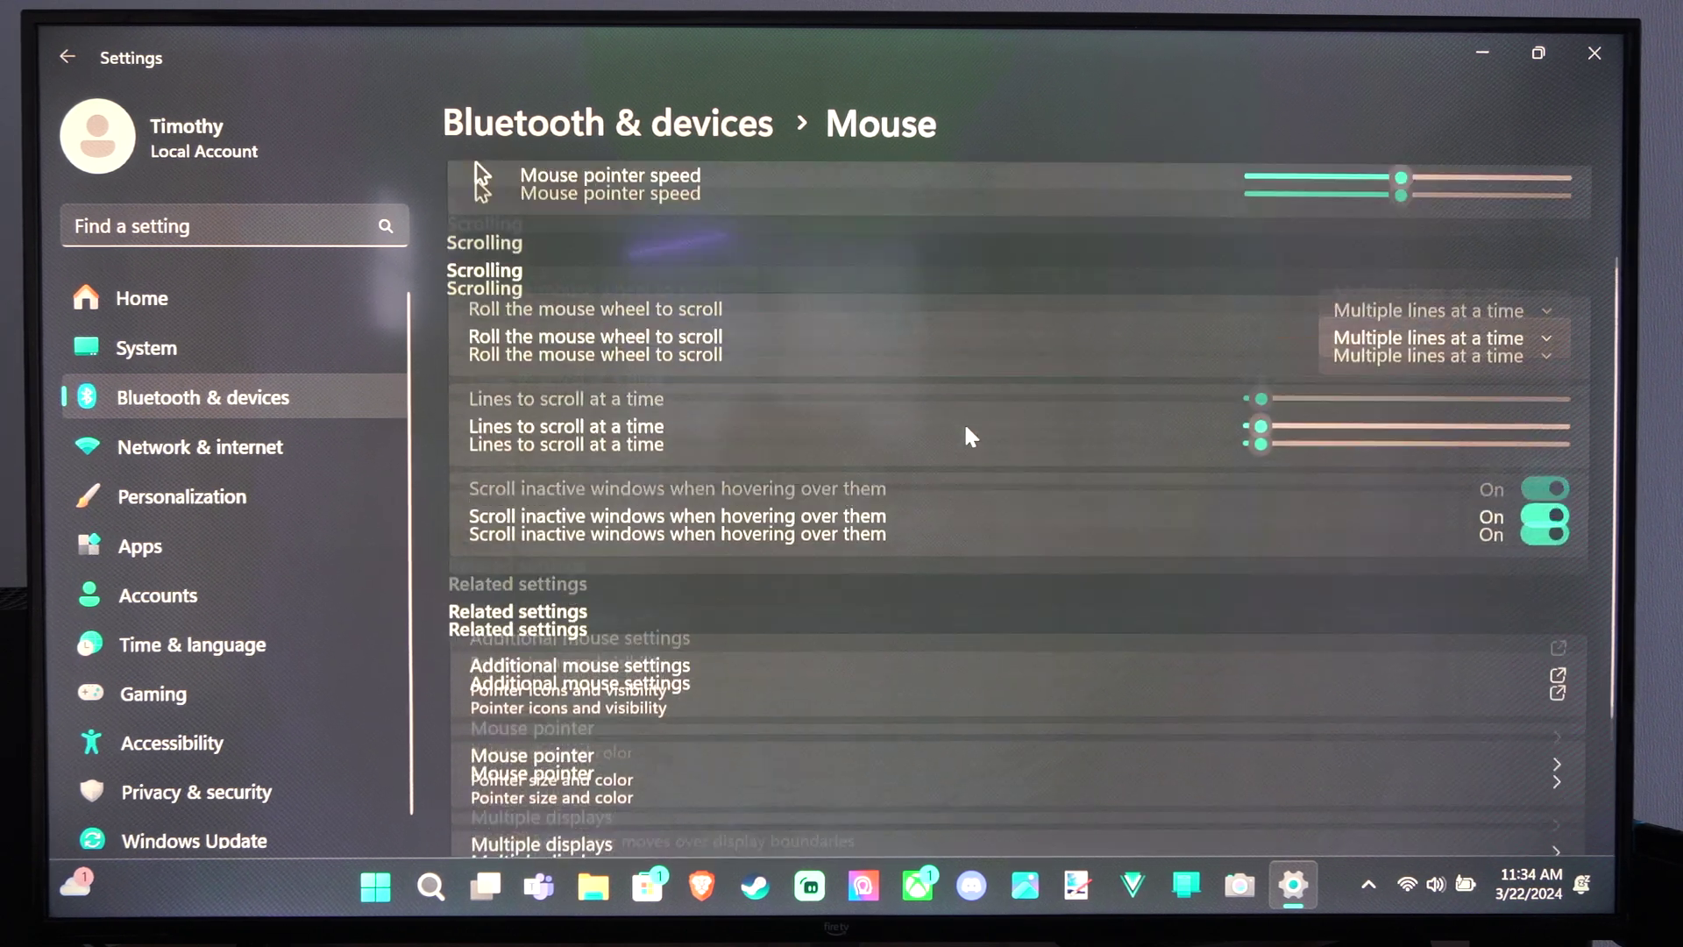
pyautogui.scroll(2, 964, 422)
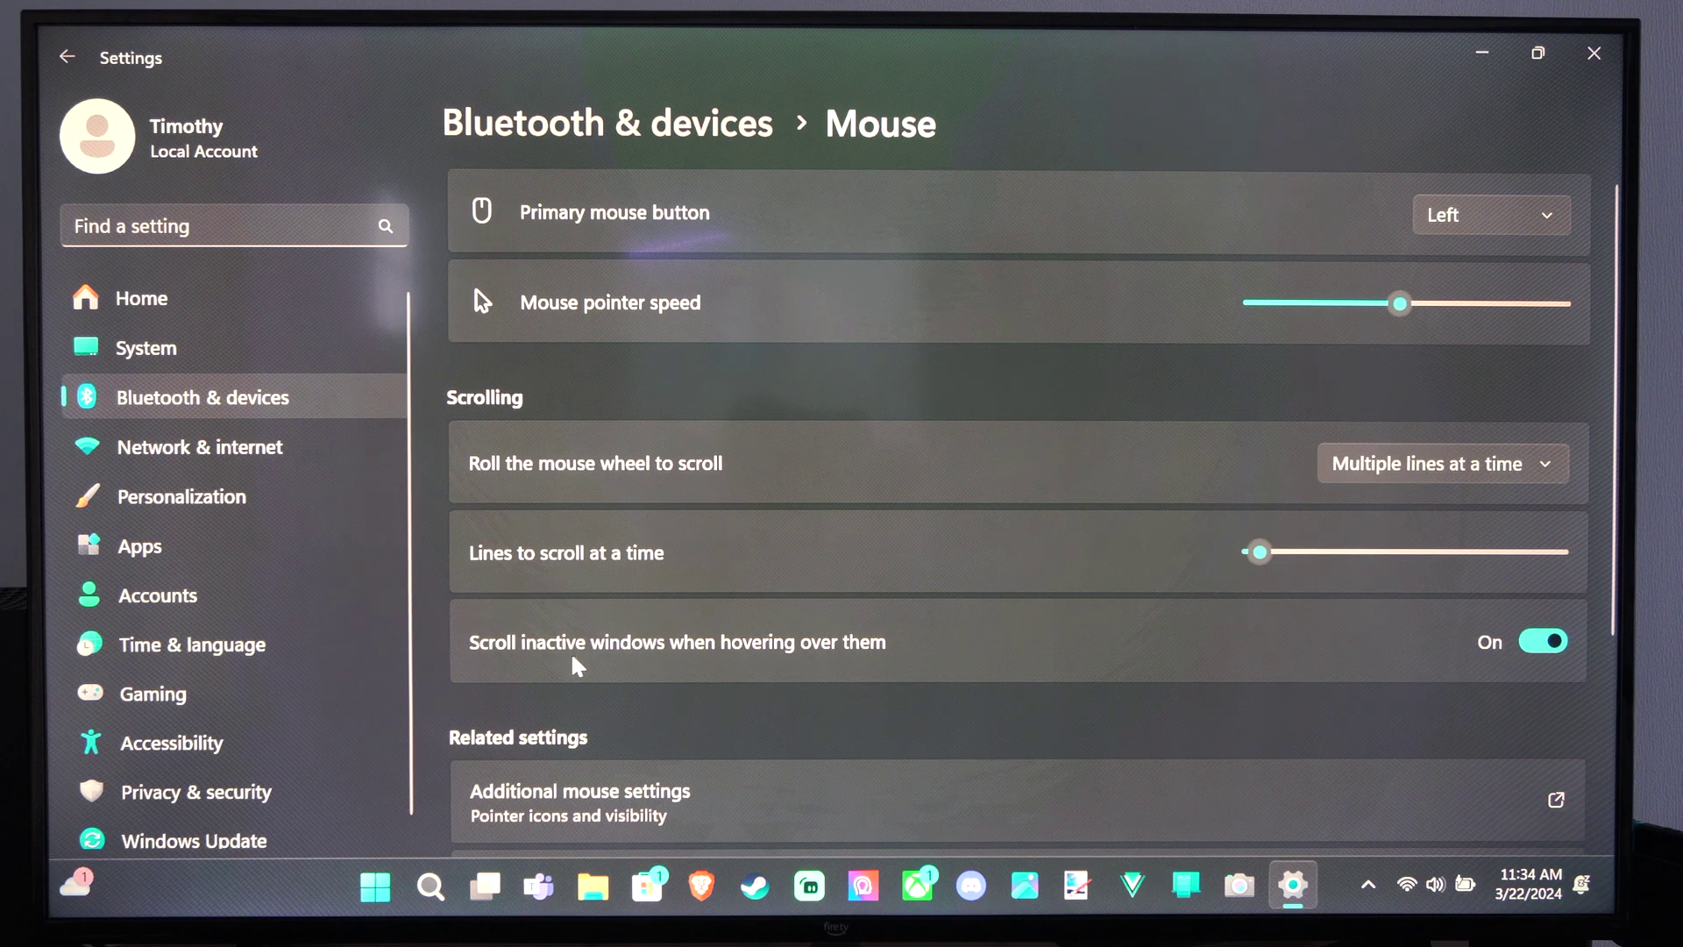
pyautogui.scroll(-2, 694, 646)
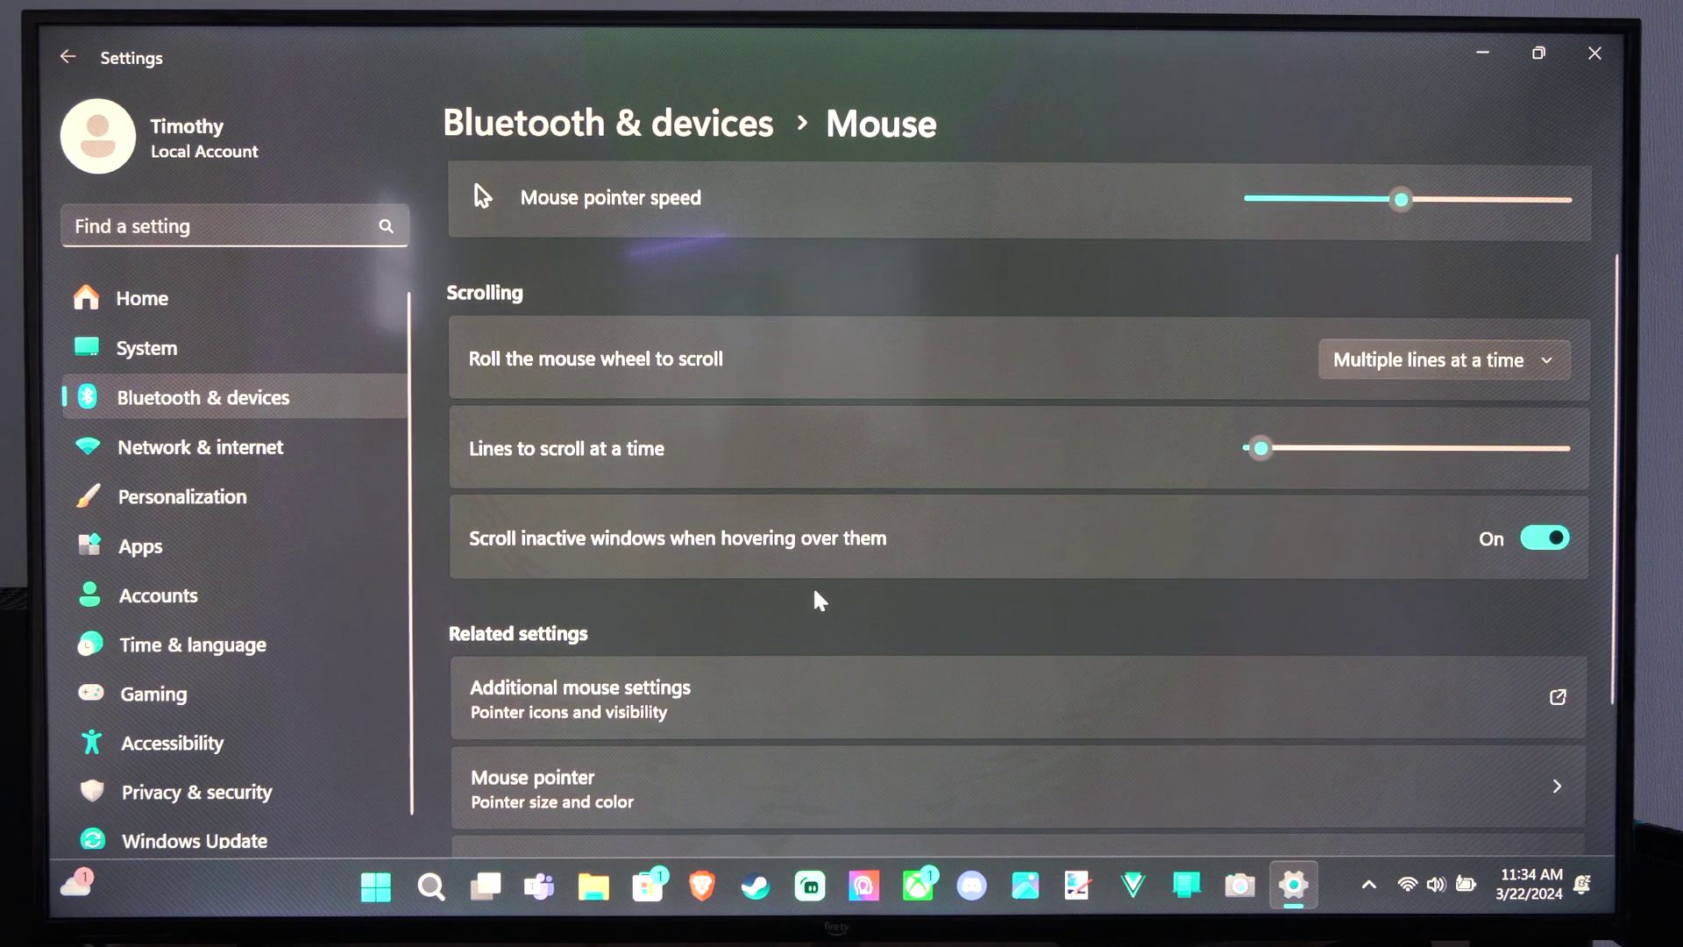
pyautogui.scroll(-2, 814, 585)
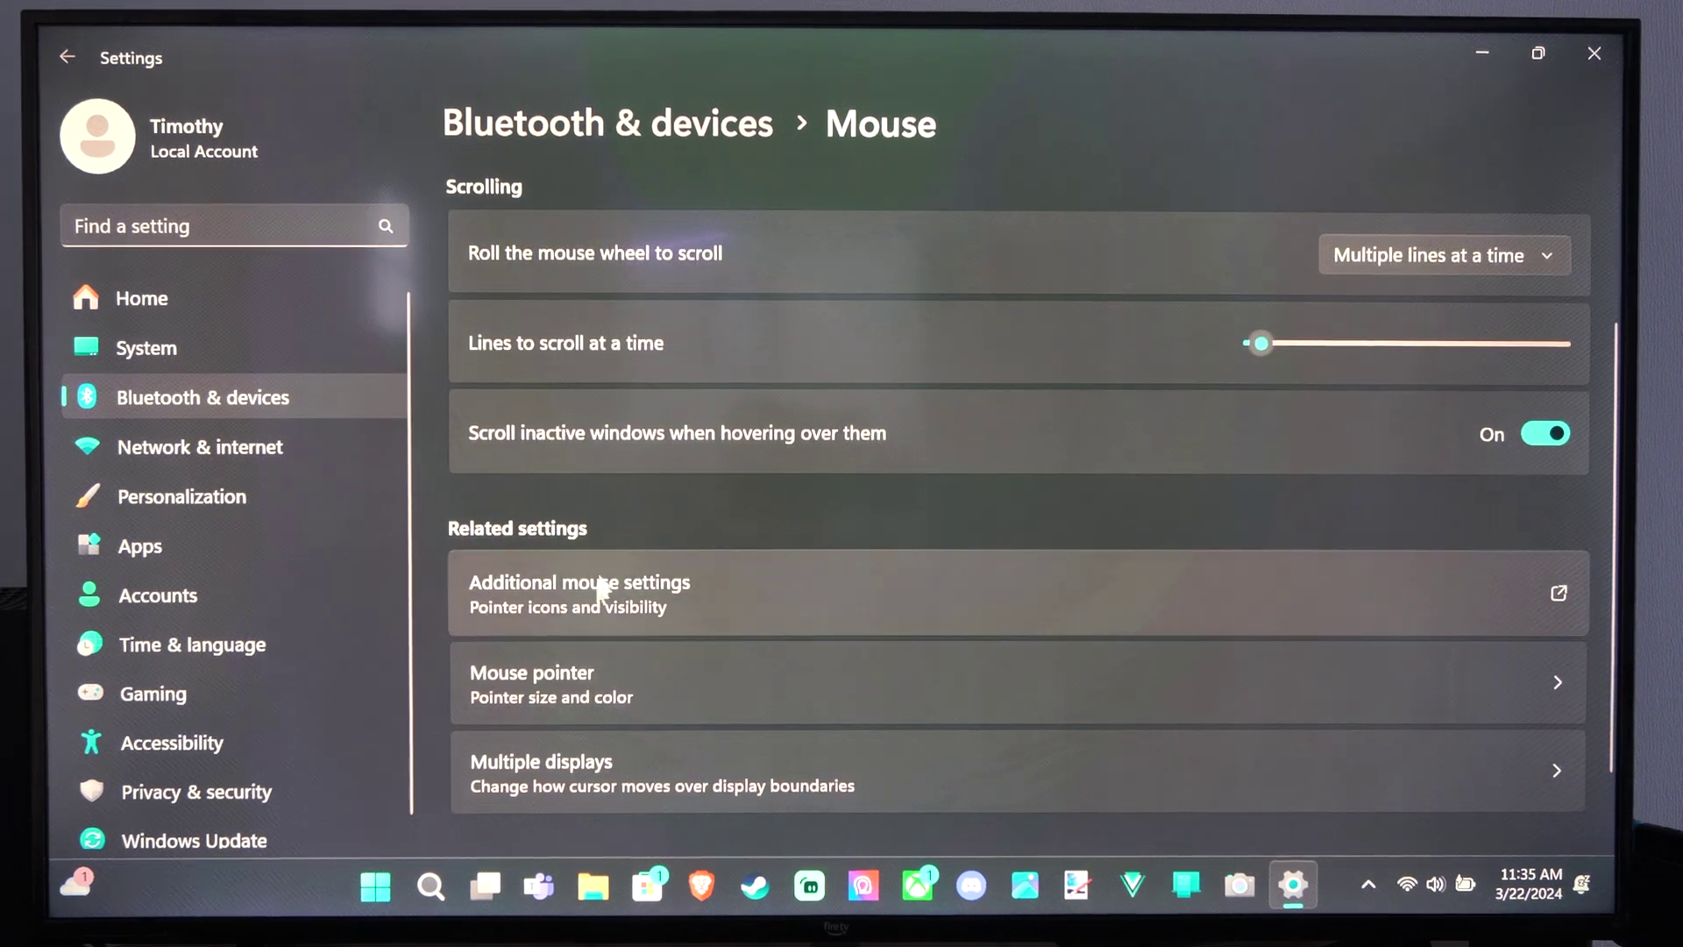
pyautogui.click(633, 611)
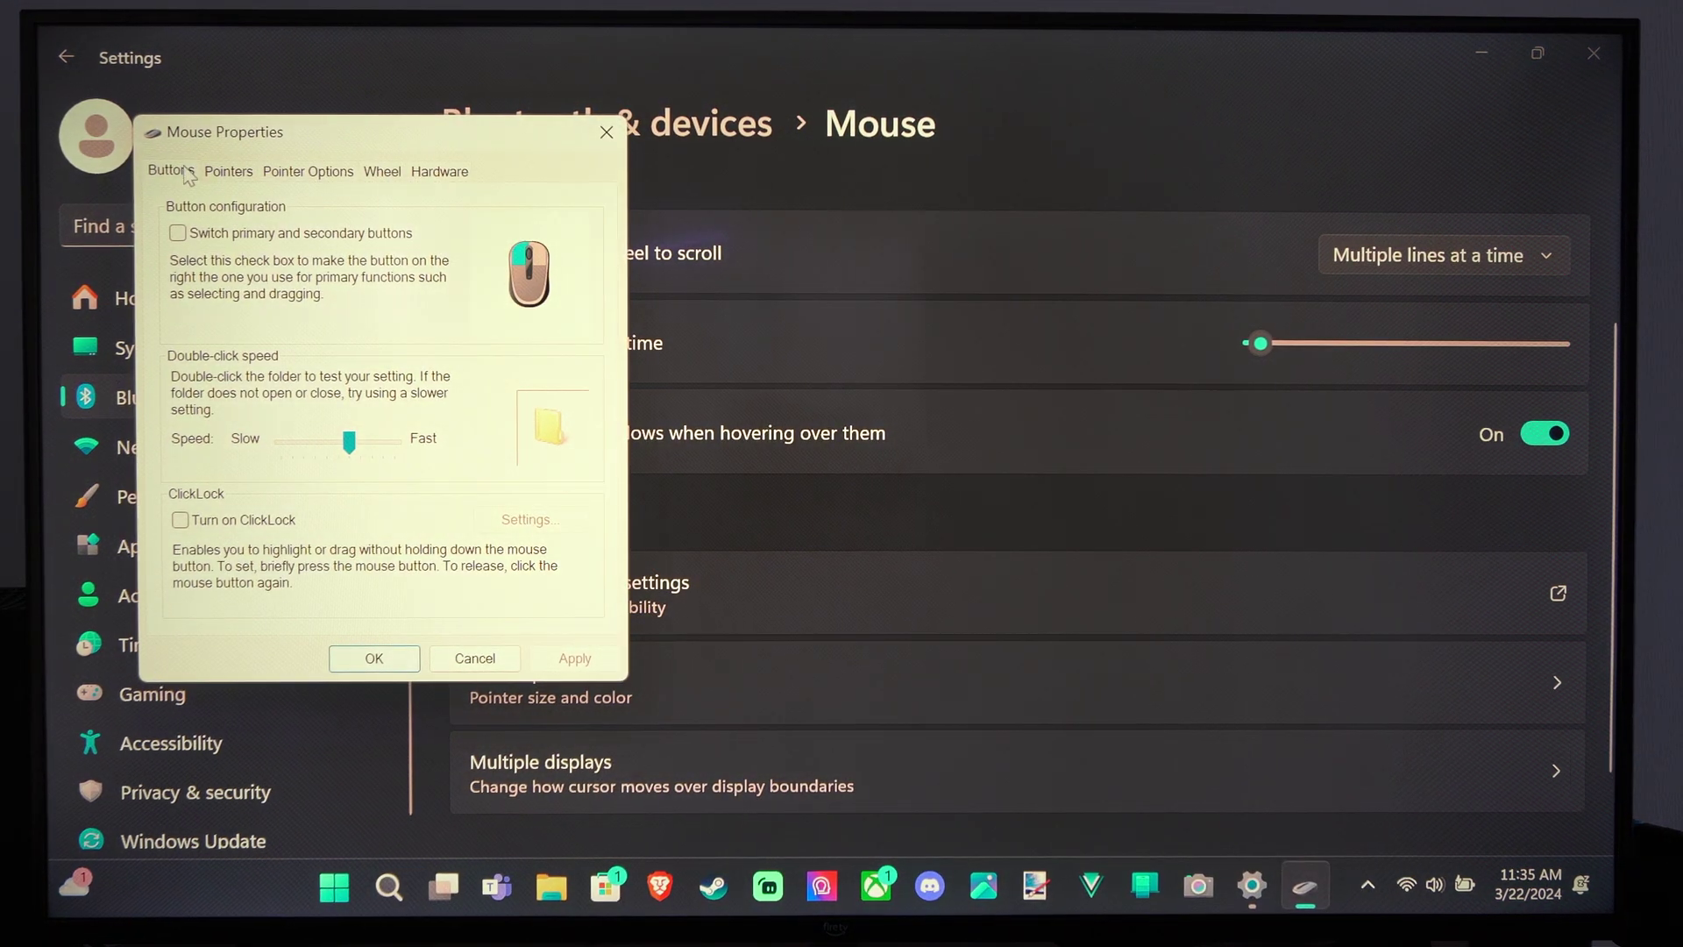
pyautogui.click(229, 171)
pyautogui.scroll(-3, 373, 474)
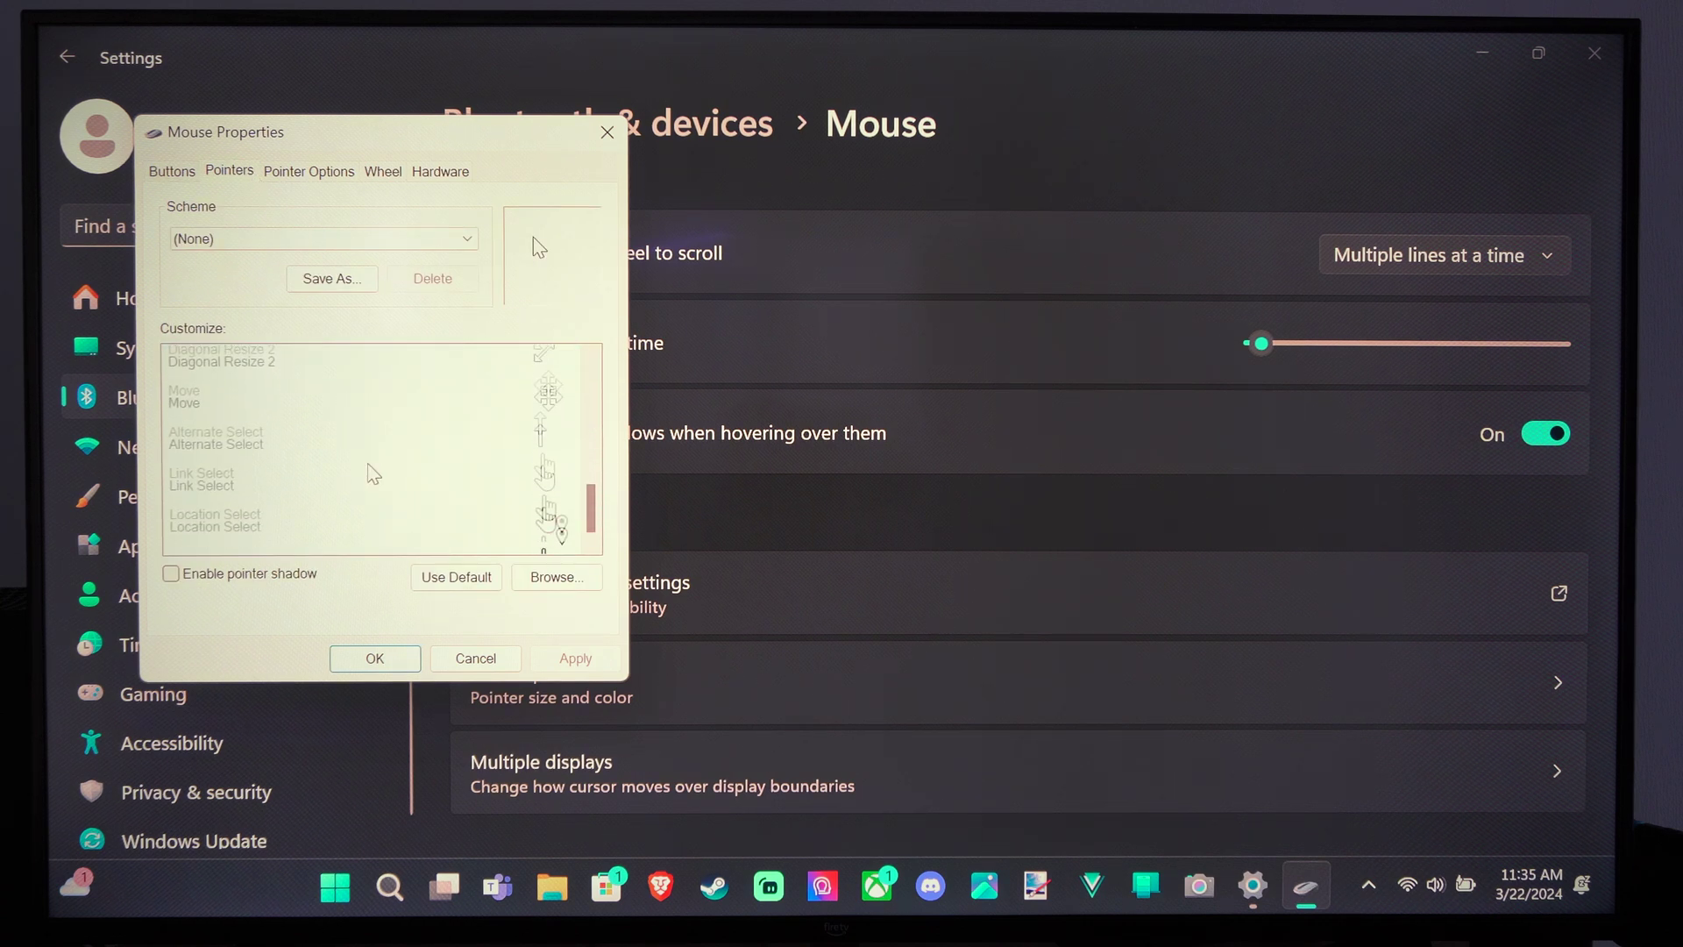
pyautogui.scroll(-2, 372, 474)
pyautogui.press('Home')
pyautogui.click(307, 172)
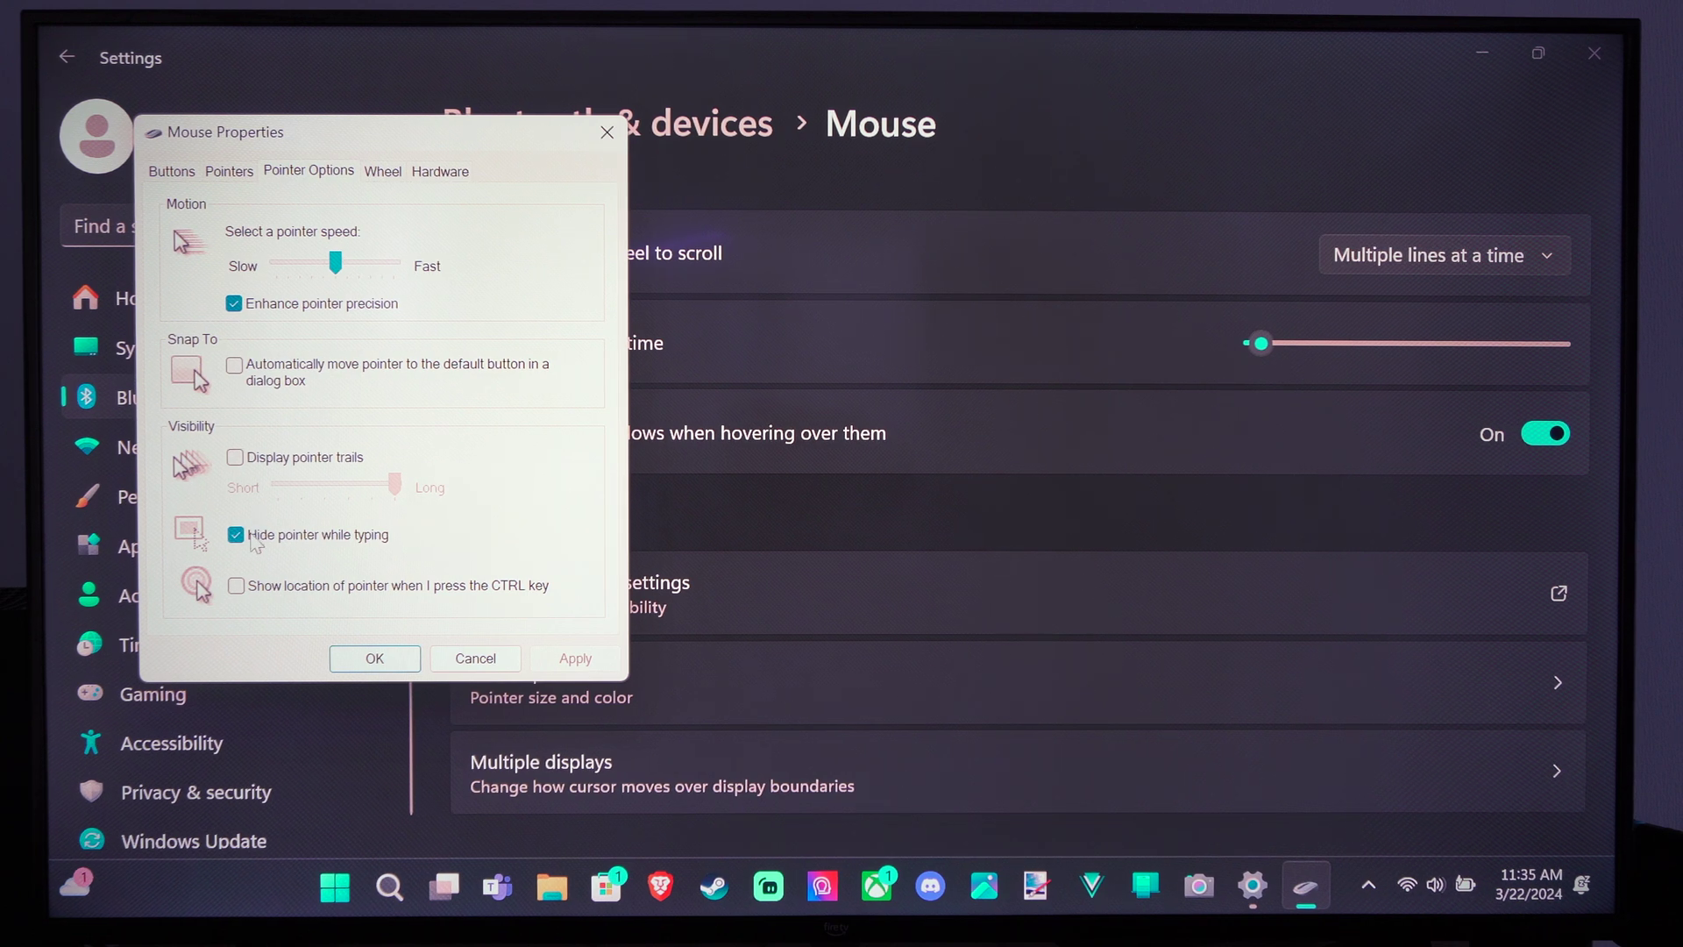
pyautogui.click(382, 173)
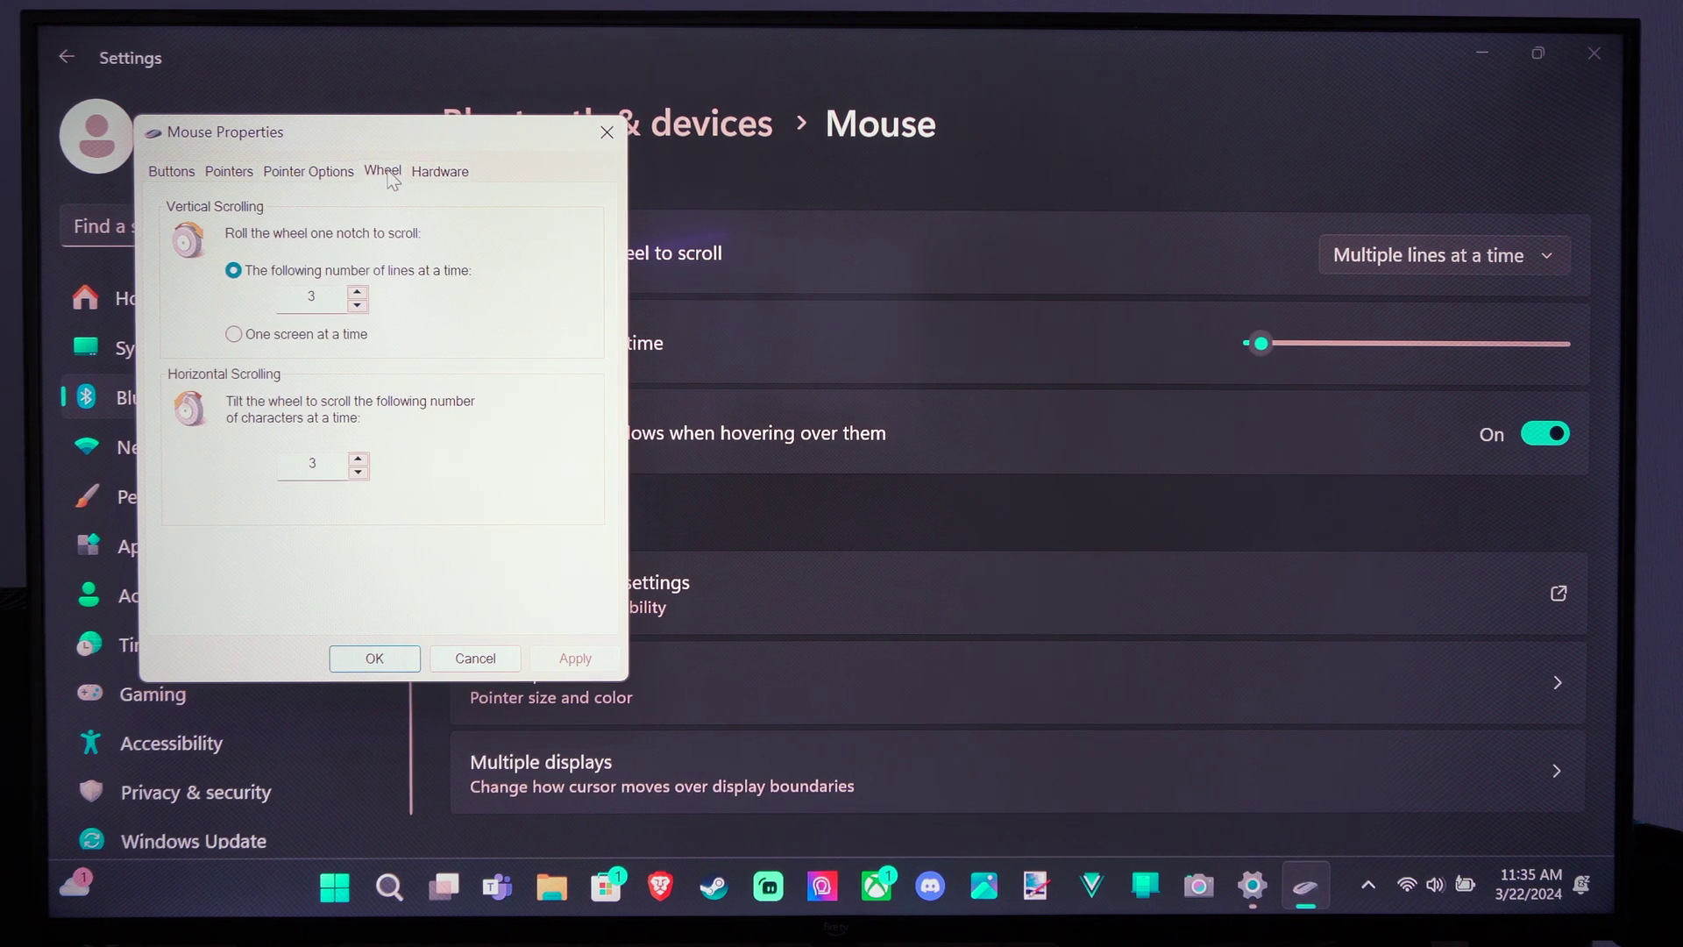
pyautogui.click(439, 172)
pyautogui.click(607, 131)
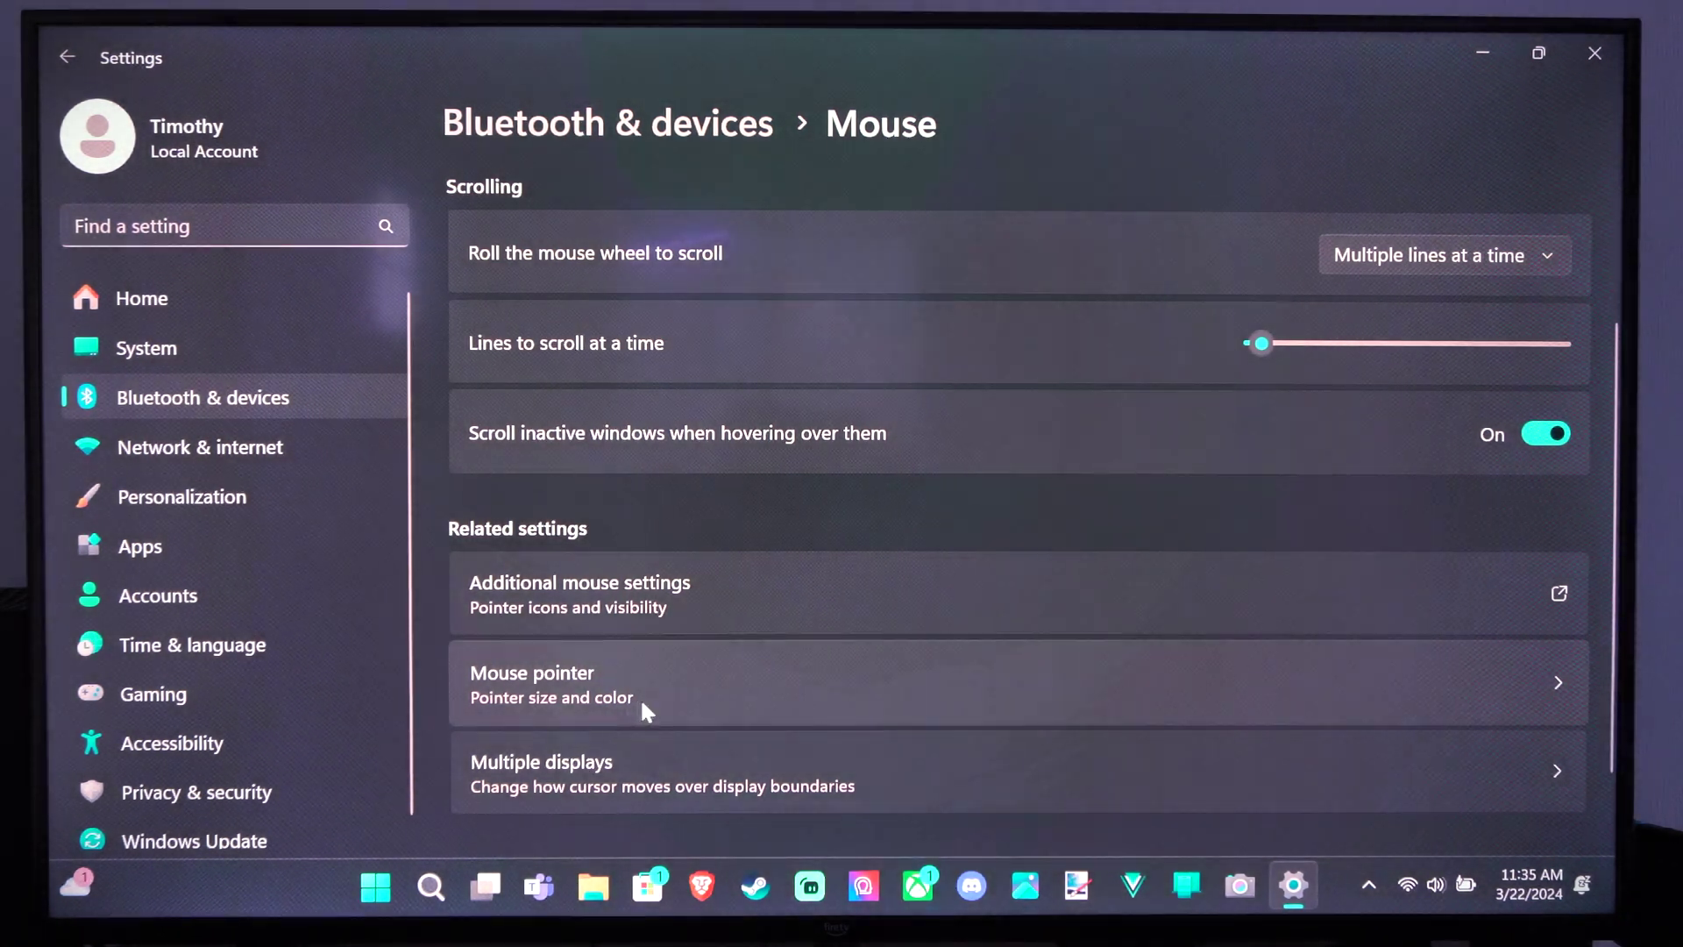
pyautogui.click(640, 696)
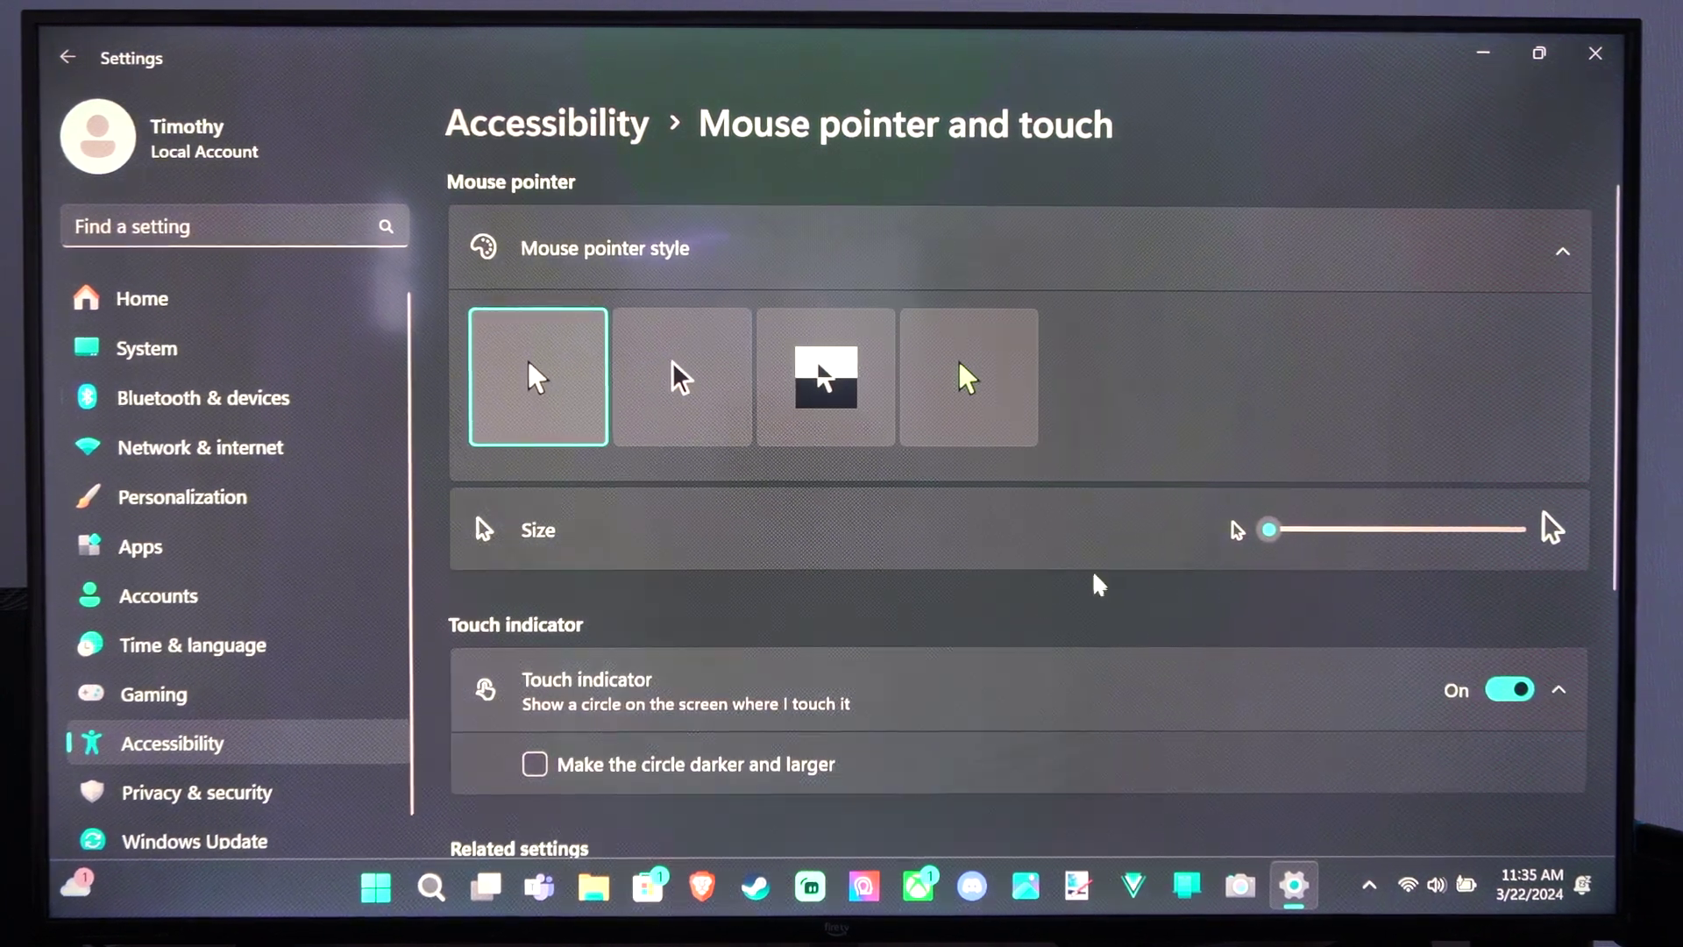
# Nudge the pointer Size slider, then return to Accessibility and reopen Mouse pointer and touch.
pyautogui.moveTo(1269, 530)
pyautogui.mouseDown()
pyautogui.moveTo(1473, 530)
pyautogui.moveTo(1267, 530)
pyautogui.mouseUp()
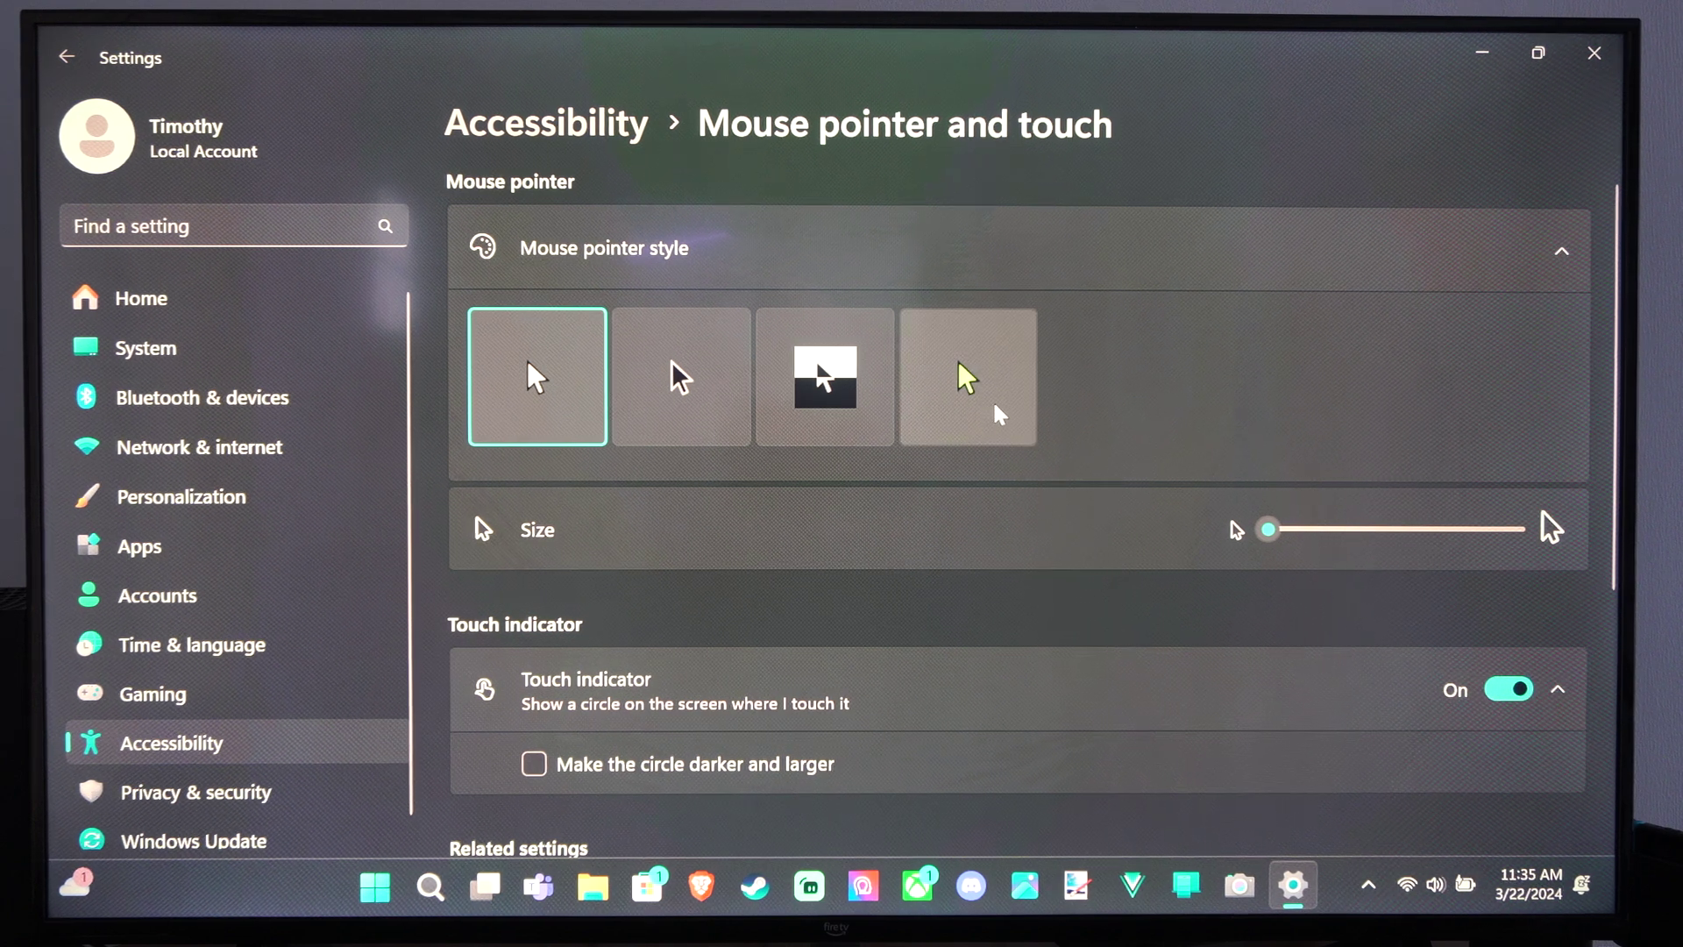
pyautogui.scroll(-3, 933, 434)
pyautogui.scroll(-2, 911, 490)
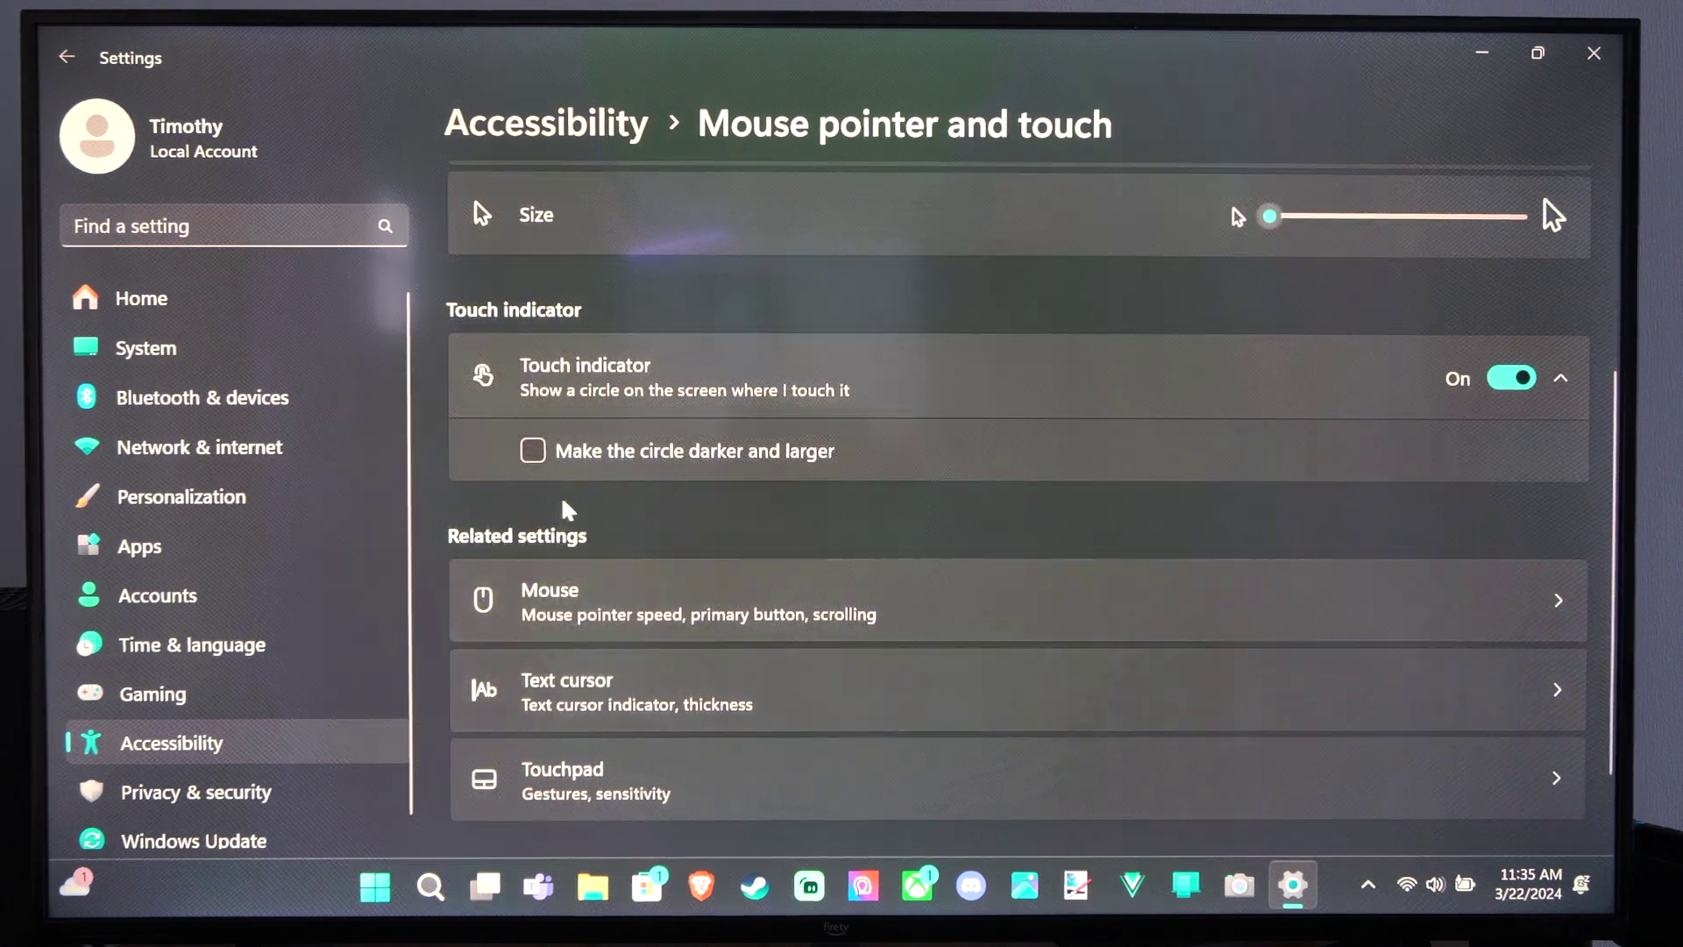
pyautogui.scroll(2, 566, 526)
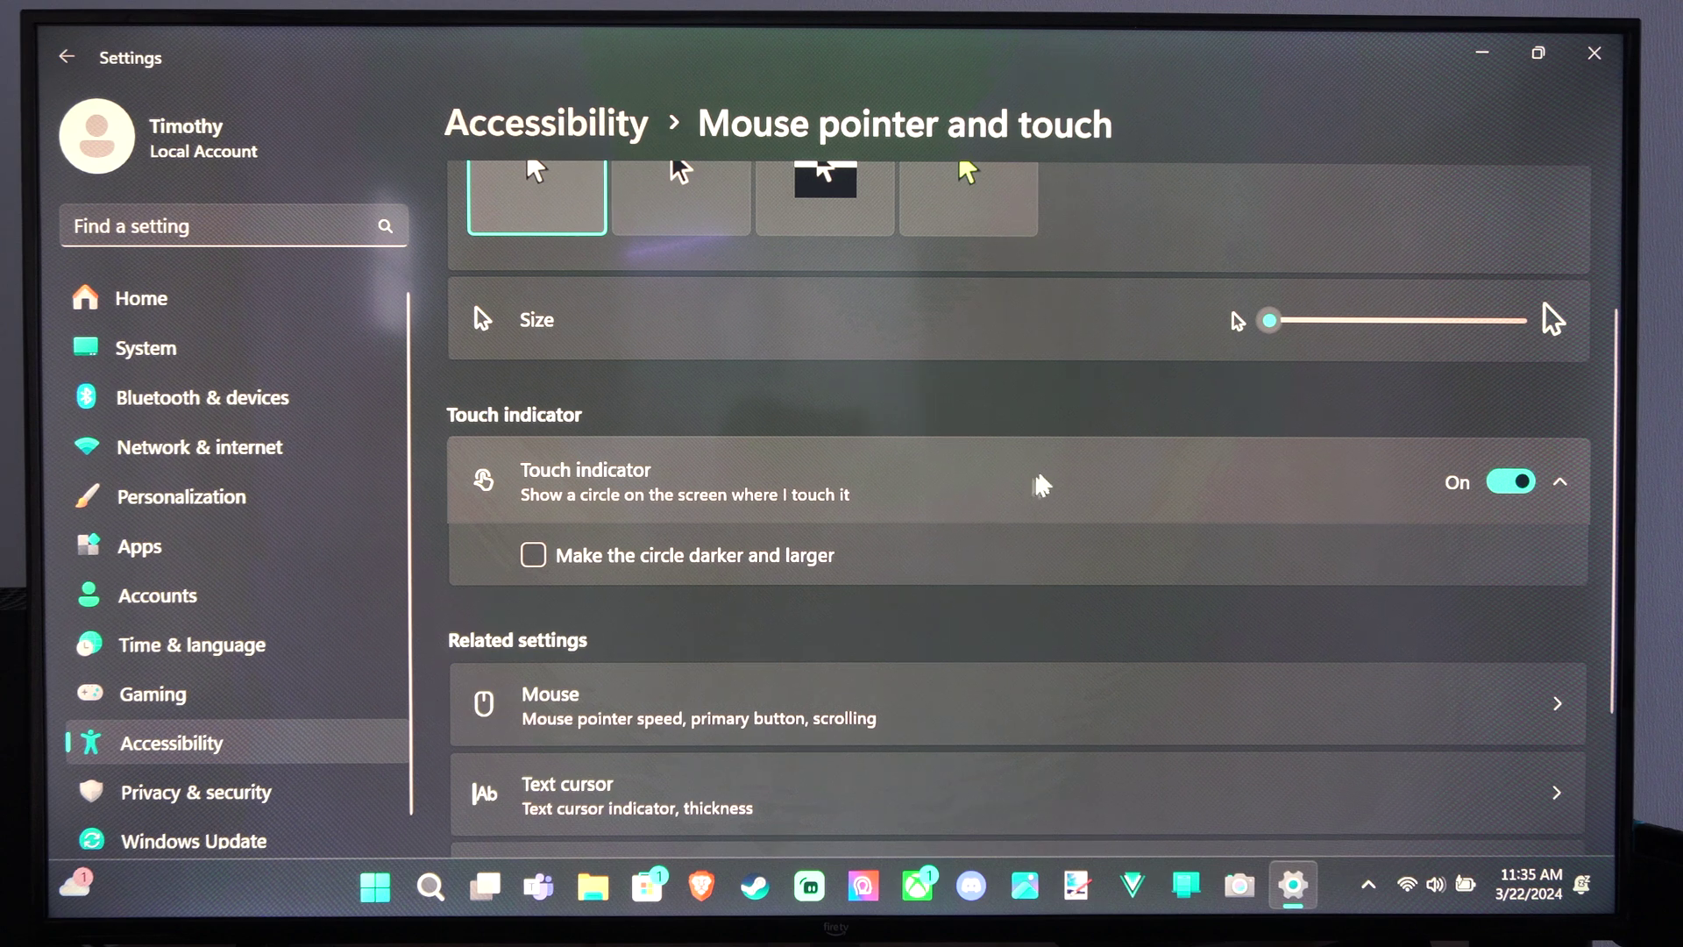
pyautogui.scroll(3, 1026, 499)
pyautogui.moveTo(1268, 531)
pyautogui.mouseDown()
pyautogui.moveTo(1514, 530)
pyautogui.moveTo(1269, 530)
pyautogui.mouseUp()
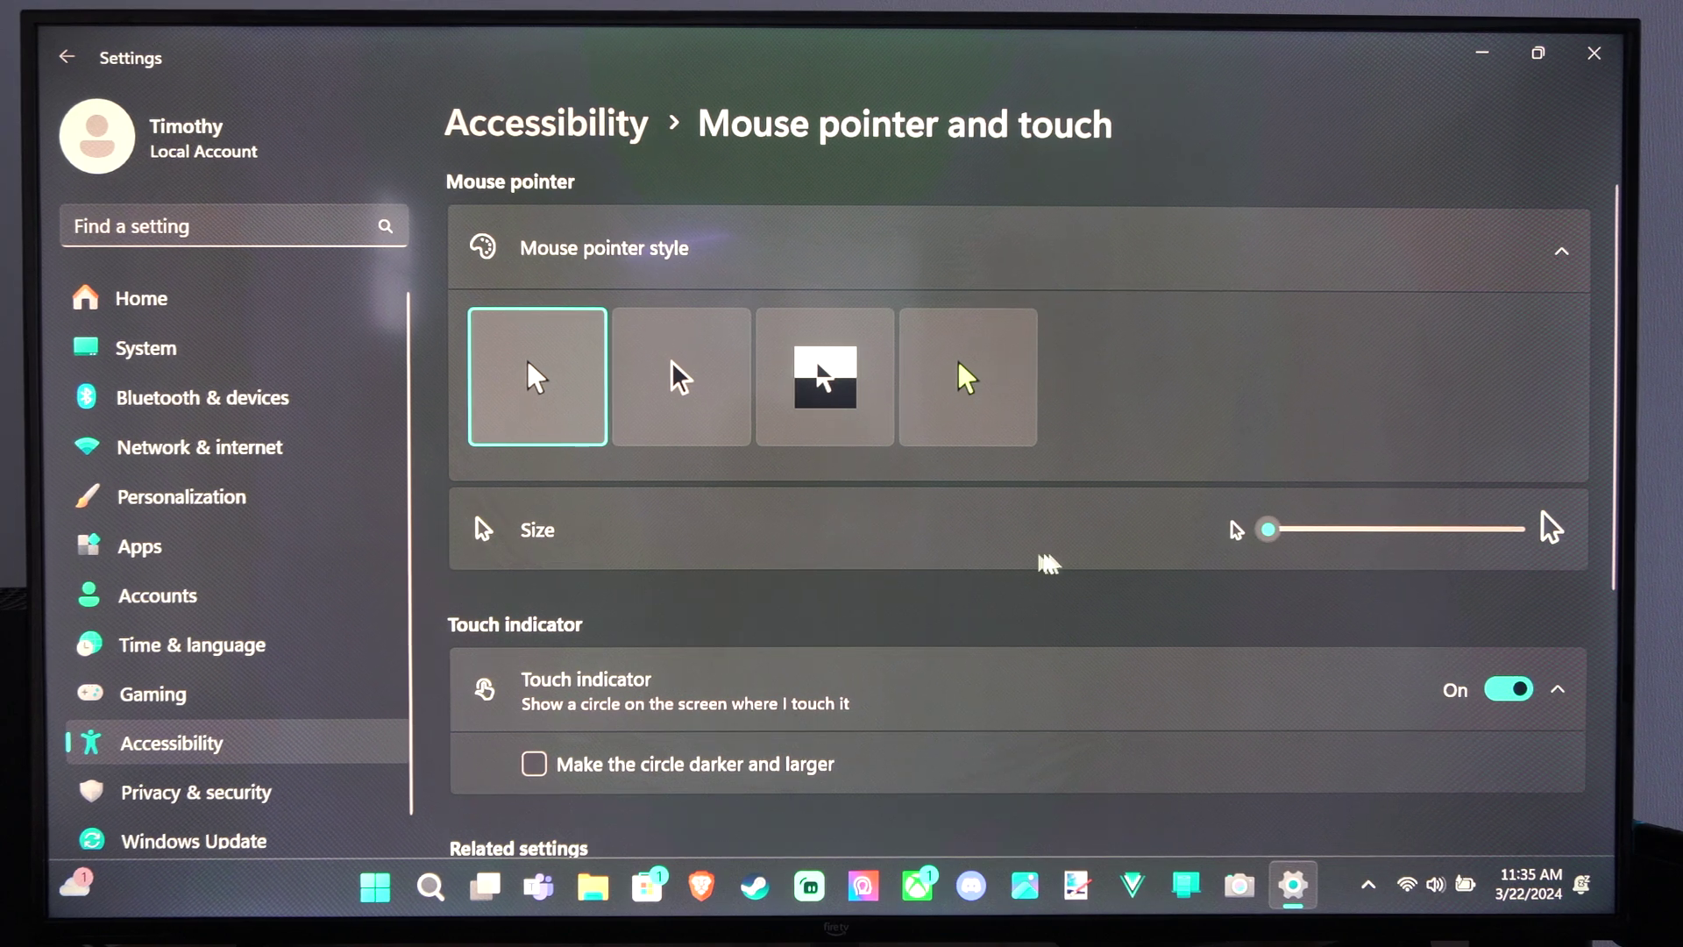
pyautogui.scroll(-3, 1040, 566)
pyautogui.scroll(-4, 1011, 593)
pyautogui.scroll(-3, 1008, 598)
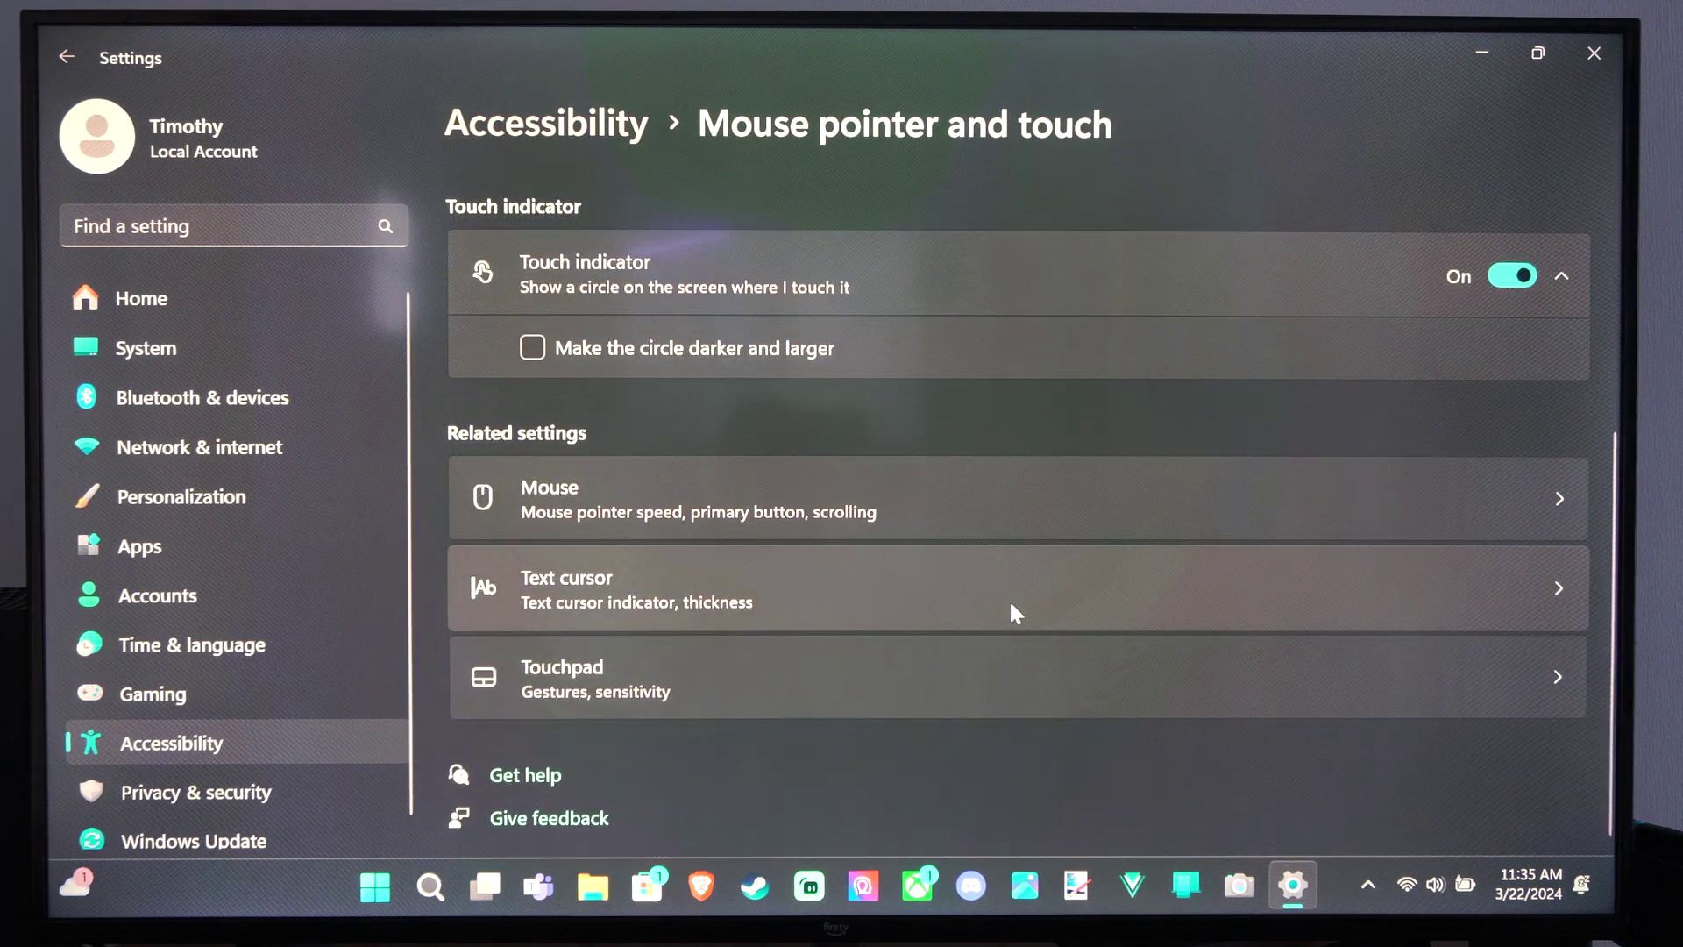
pyautogui.click(247, 749)
pyautogui.click(782, 429)
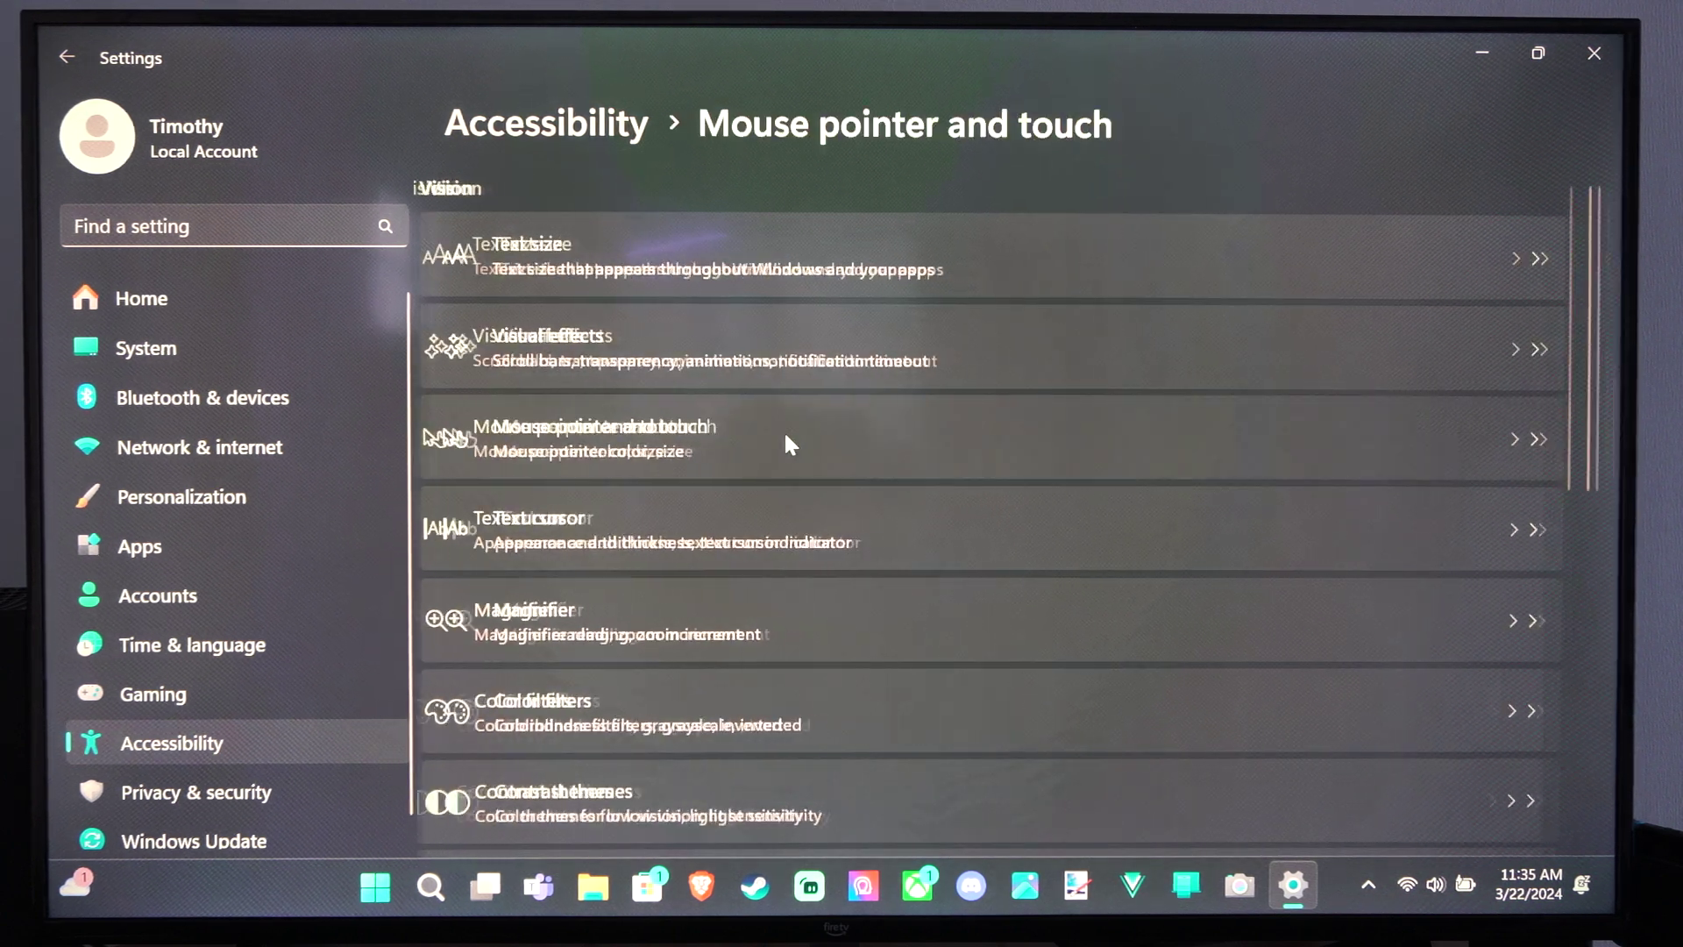